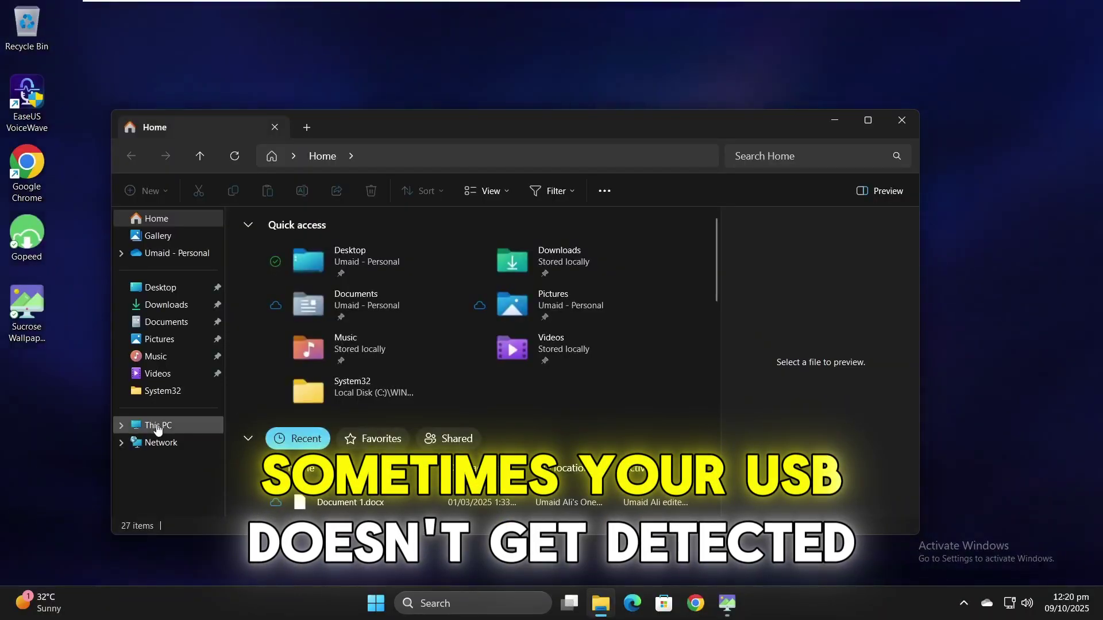
# Check that This PC lists only the C: disk and DVD drive, then close File Explorer.
pyautogui.click(158, 426)
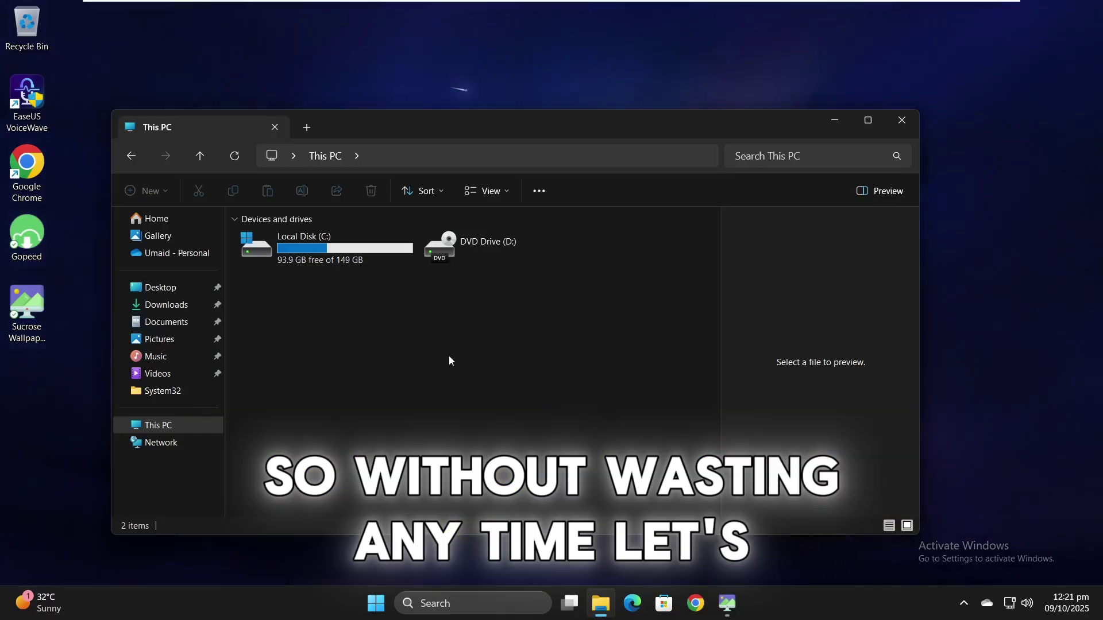
pyautogui.click(902, 120)
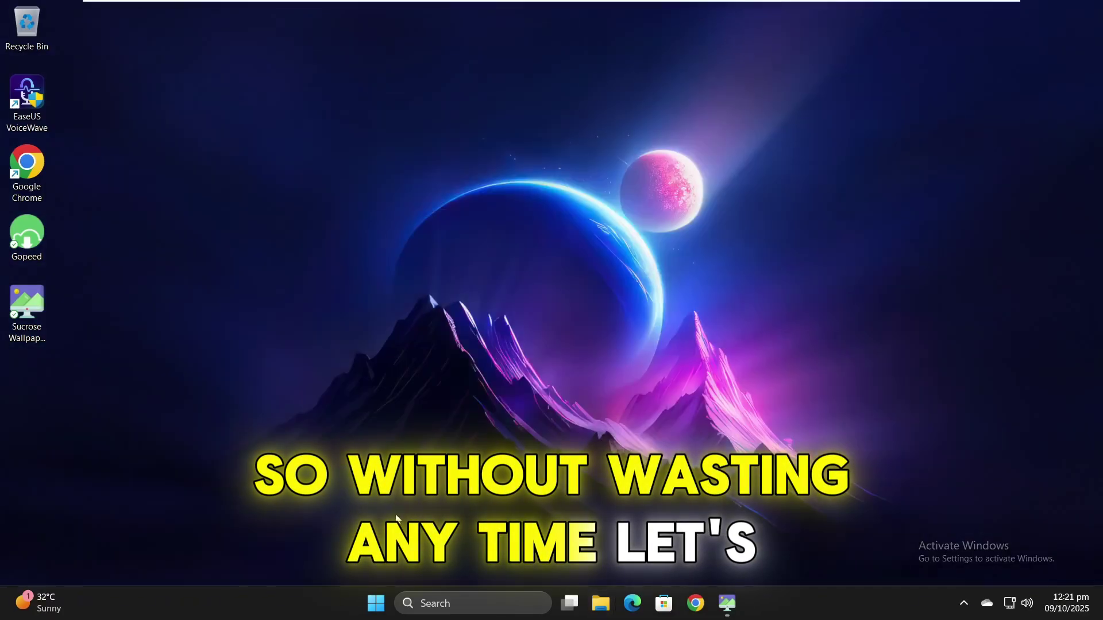
# Open Disk Management from the Start menu and select New Volume (E:) on removable Disk 1.
pyautogui.rightClick(379, 600)
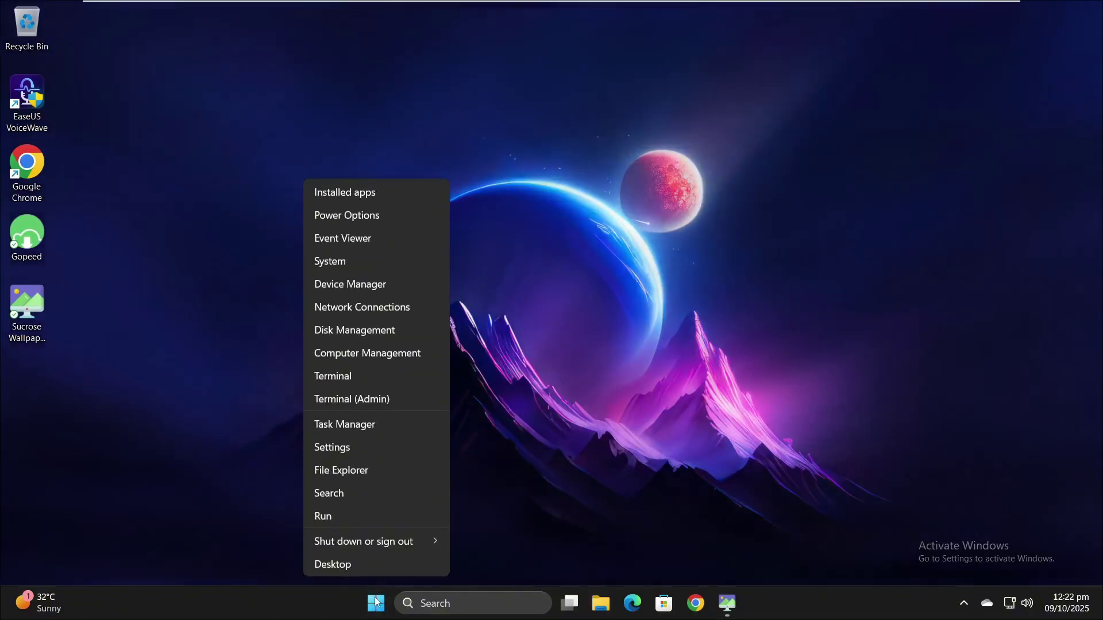
pyautogui.click(357, 335)
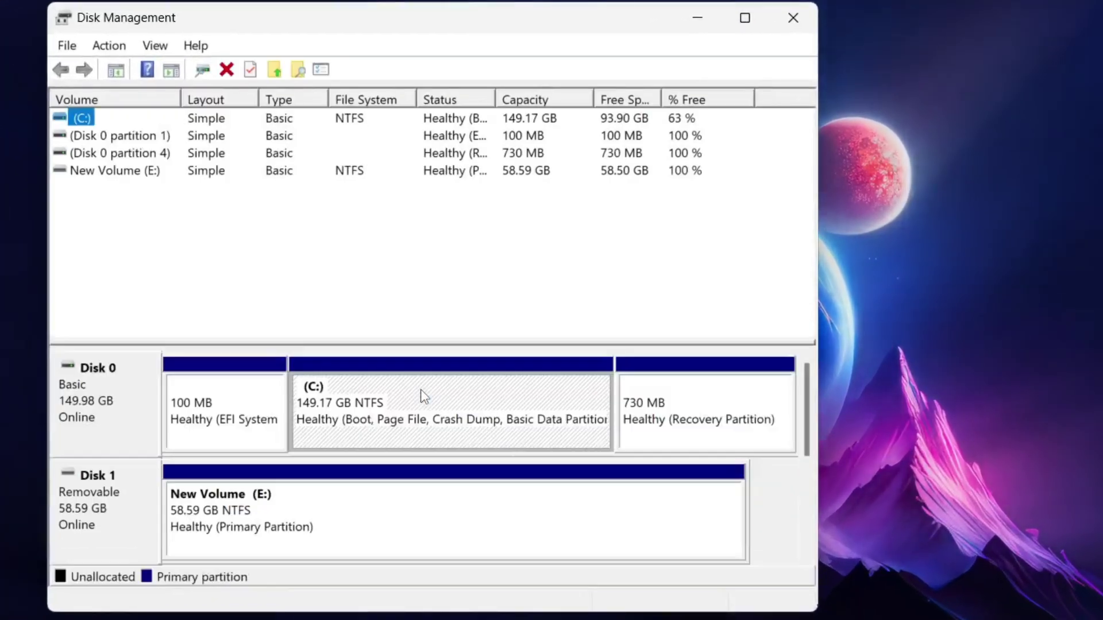
pyautogui.click(179, 525)
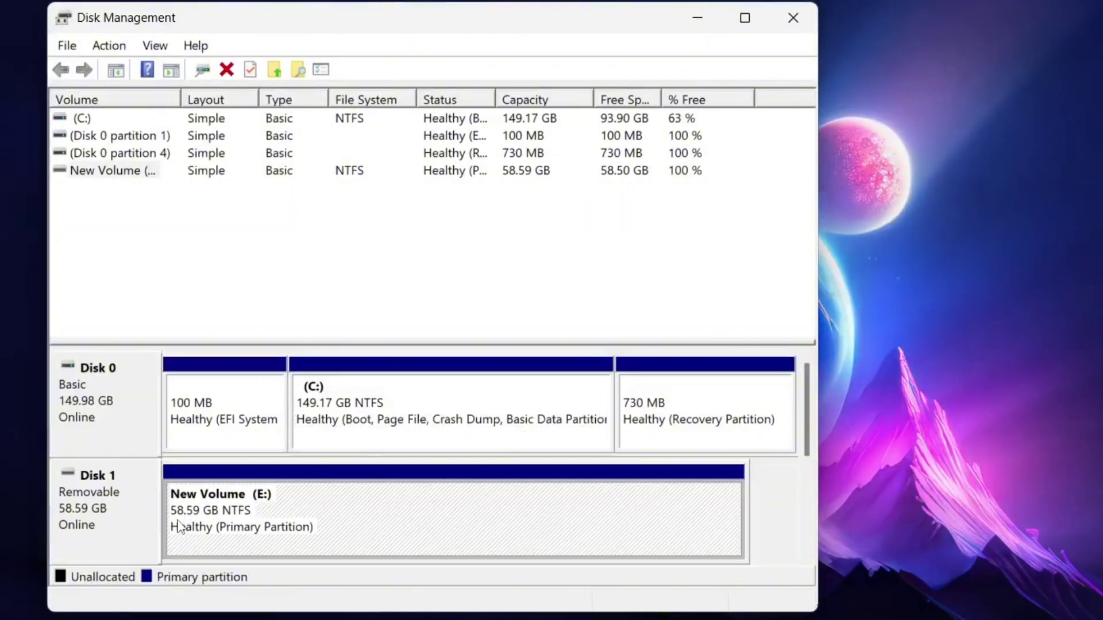
# Reassign the removable New Volume from drive letter E to H, accepting the warning.
pyautogui.rightClick(219, 525)
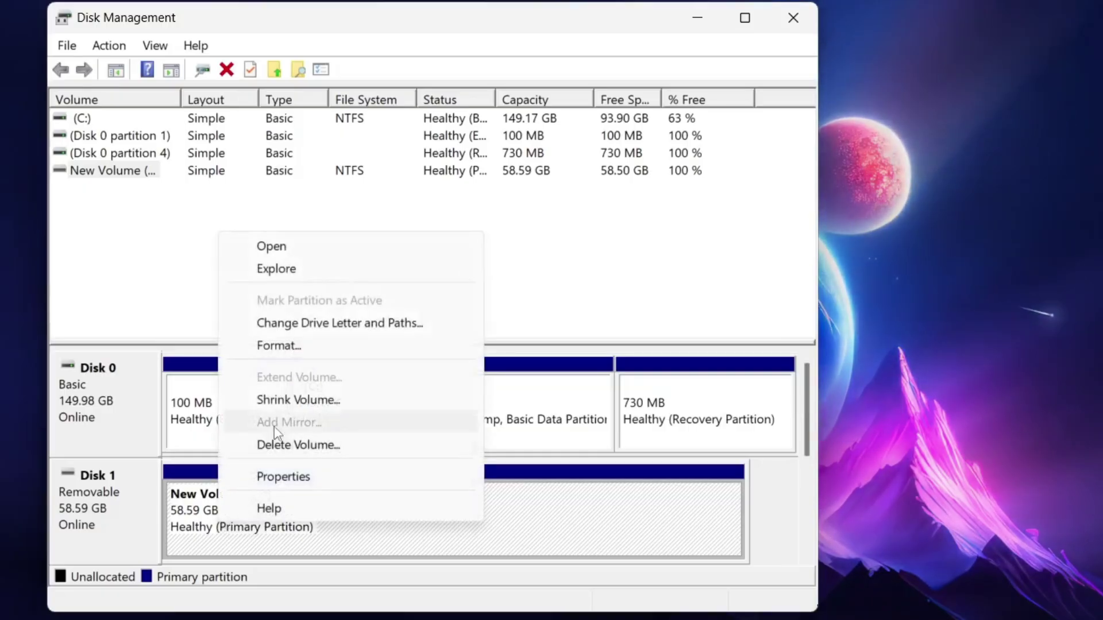
pyautogui.click(300, 327)
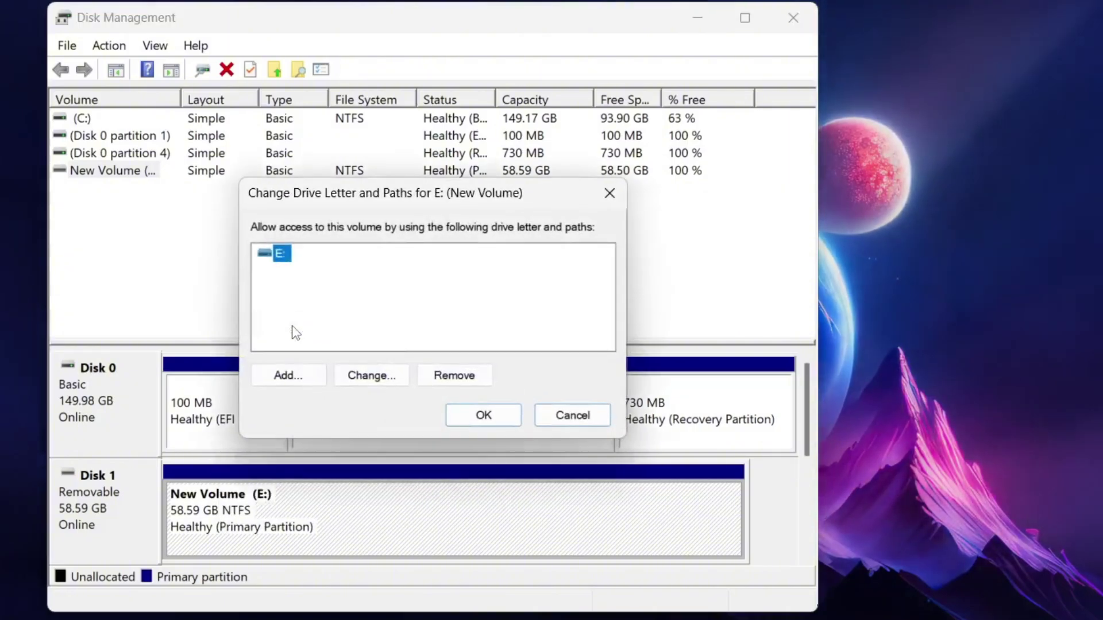
pyautogui.click(381, 380)
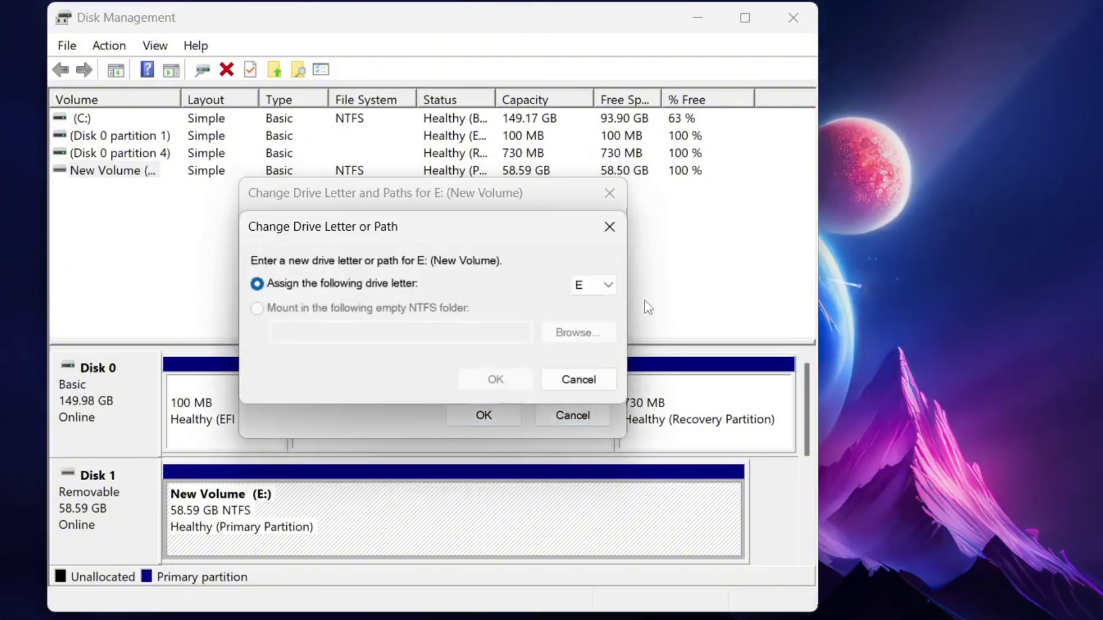
pyautogui.click(593, 288)
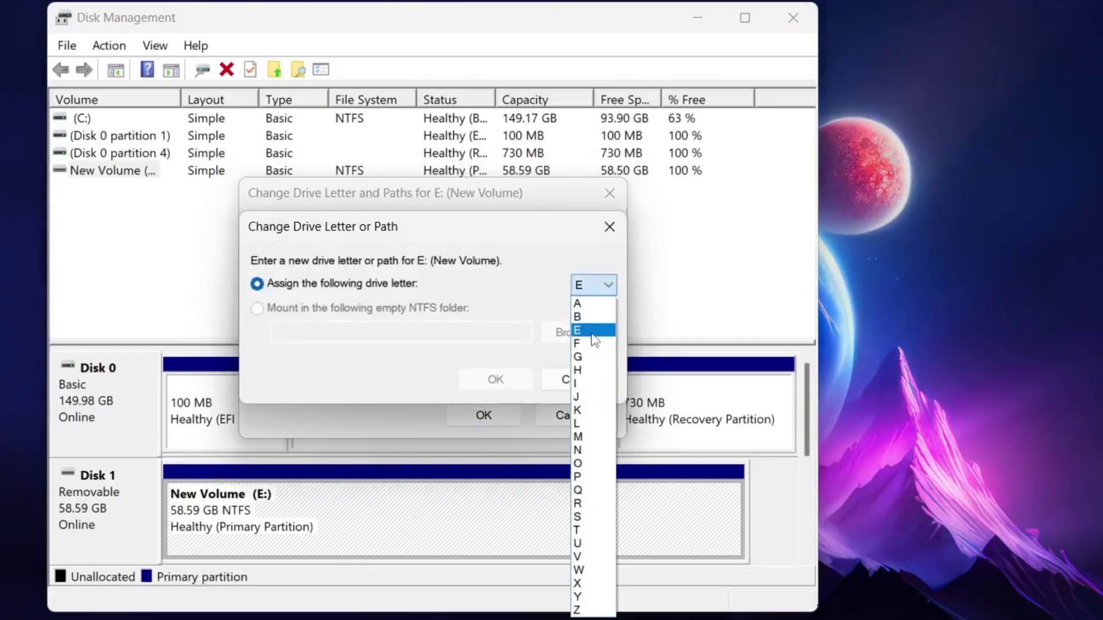
pyautogui.click(583, 370)
pyautogui.click(502, 386)
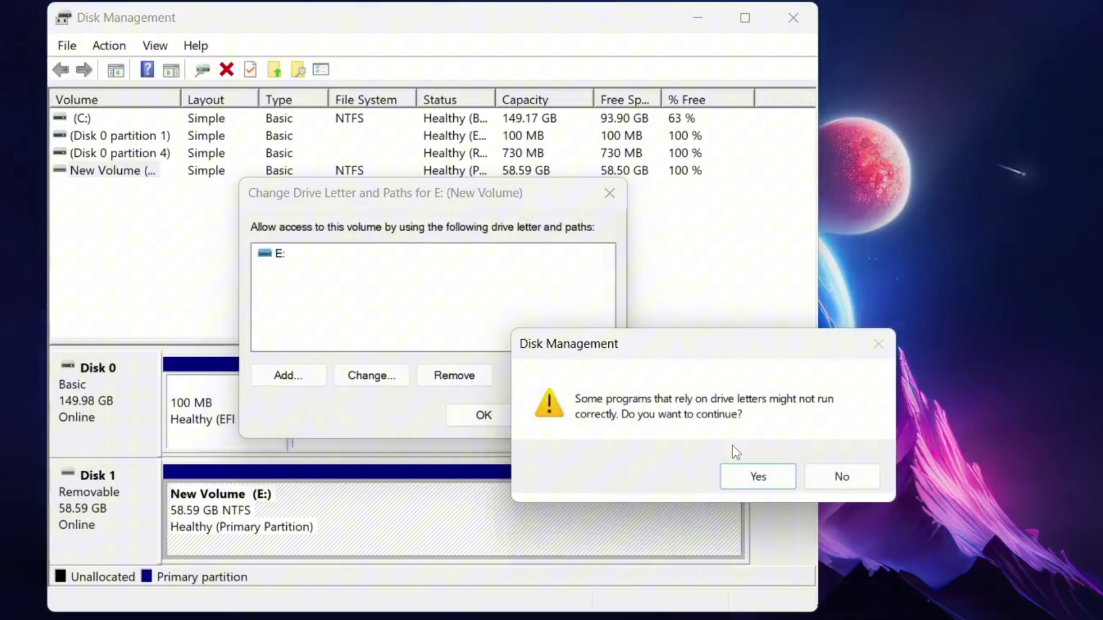
pyautogui.click(754, 478)
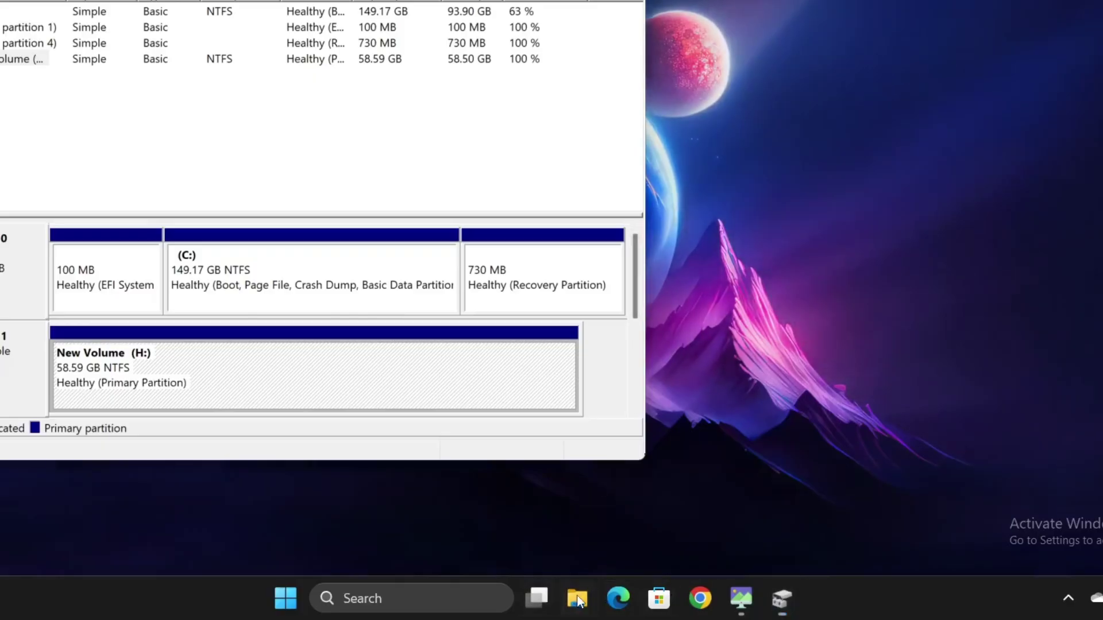
# Confirm New Volume (H:) appears under This PC with 58.5 GB free, then close File Explorer.
pyautogui.click(578, 600)
pyautogui.click(43, 409)
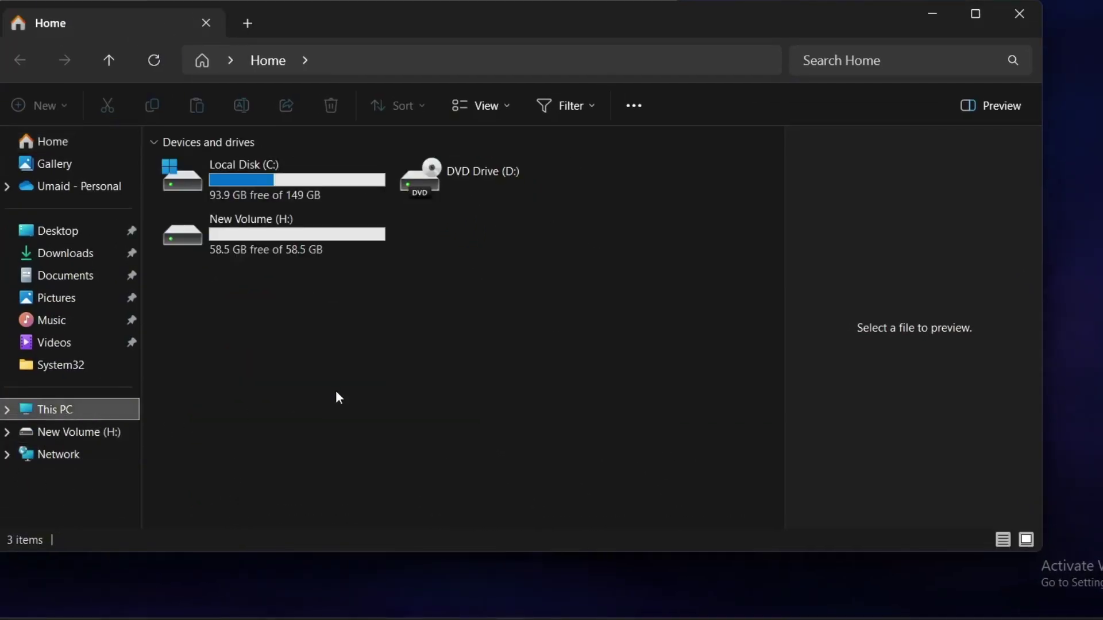
pyautogui.click(287, 238)
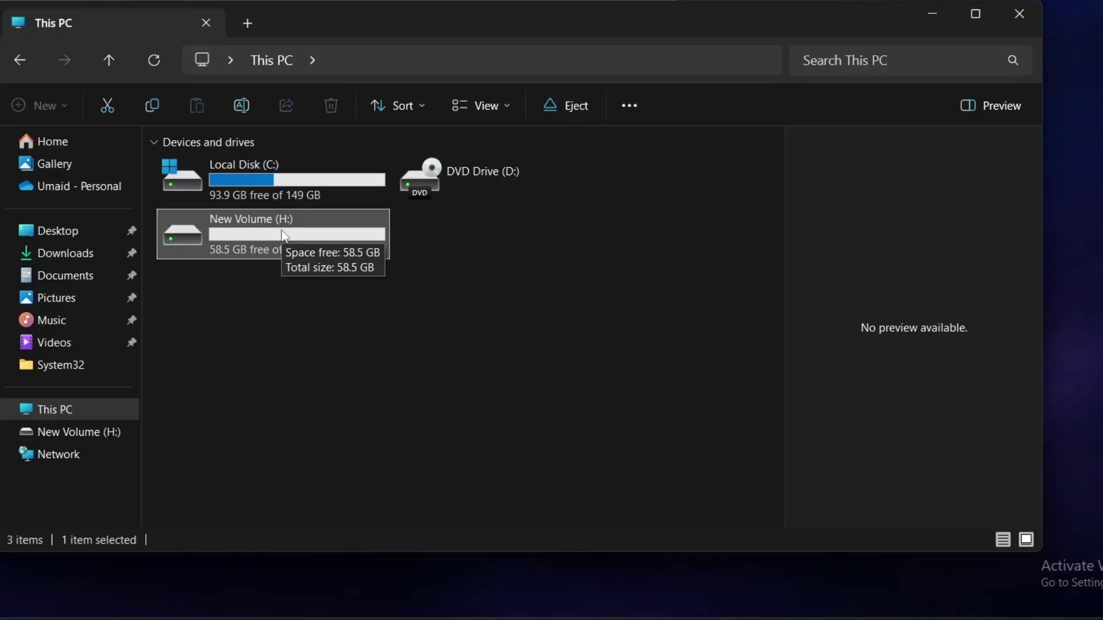
pyautogui.click(1029, 23)
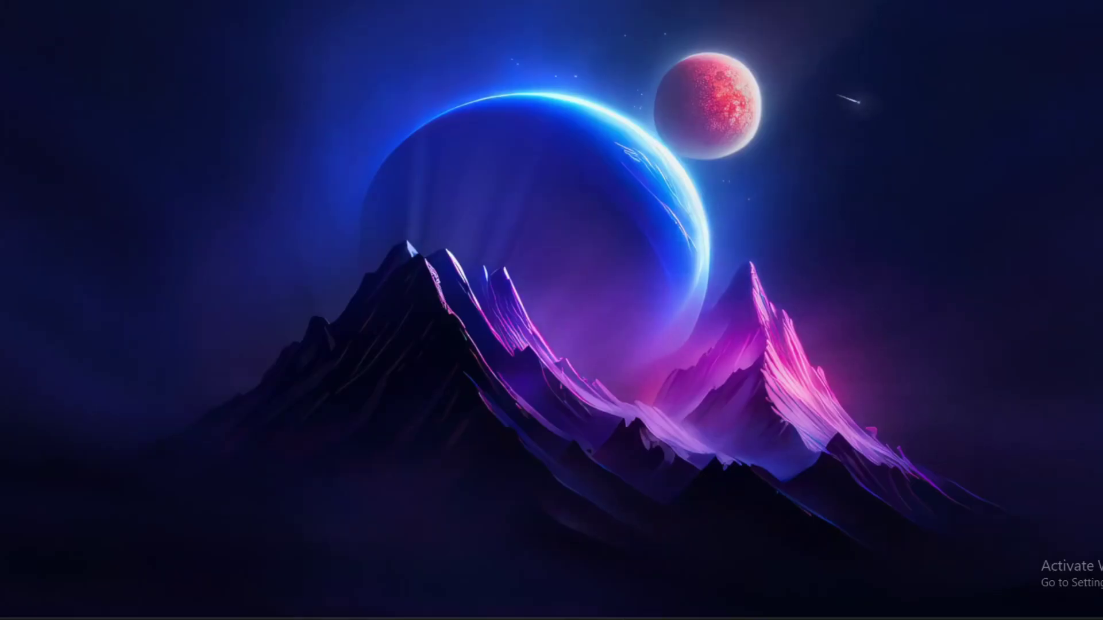
# Reopen File Explorer with Win+E on This PC, listing C:, D: and New Volume (H:).
pyautogui.press('super+e')
pyautogui.click(77, 409)
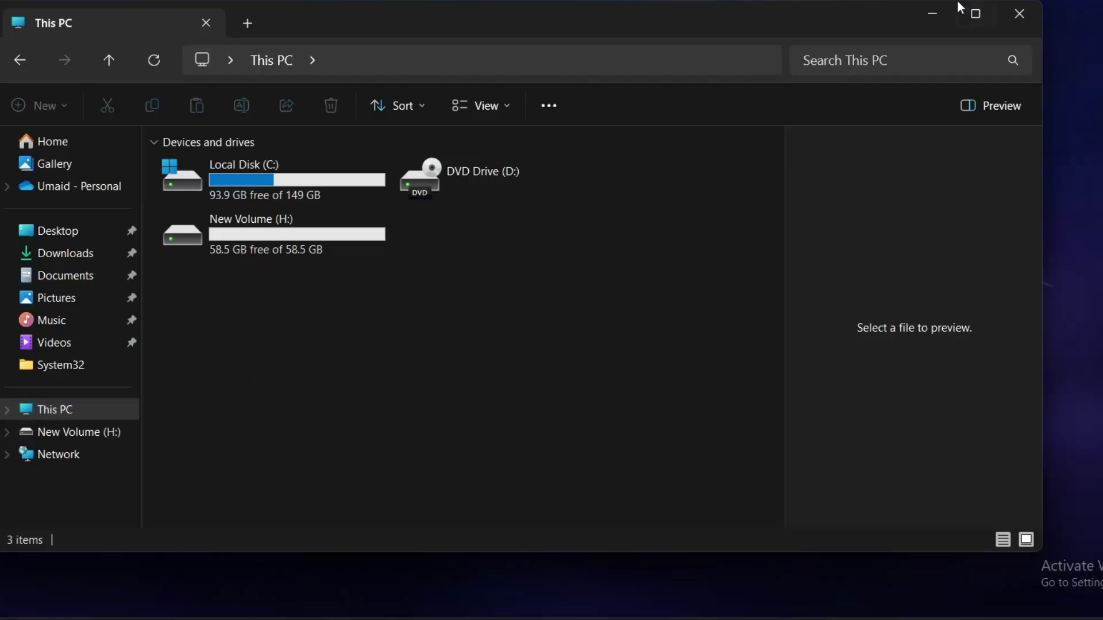
# Open powercfg.cpl and reach the advanced power settings of the Paragon Perf V4 Power Plan.
pyautogui.click(932, 13)
pyautogui.click(367, 597)
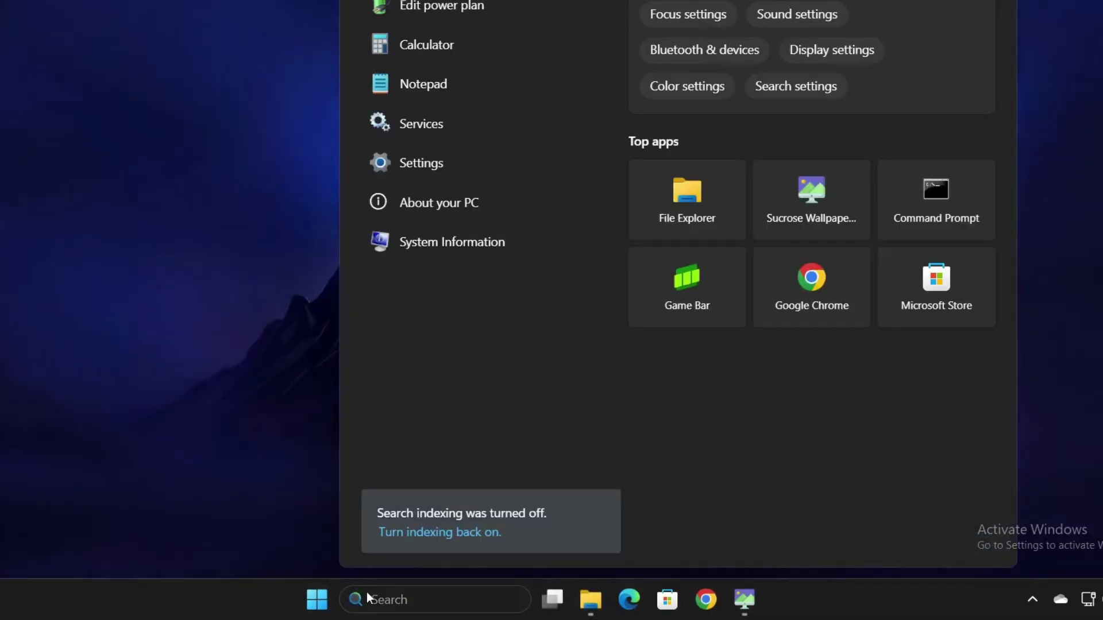
pyautogui.write('powercf')
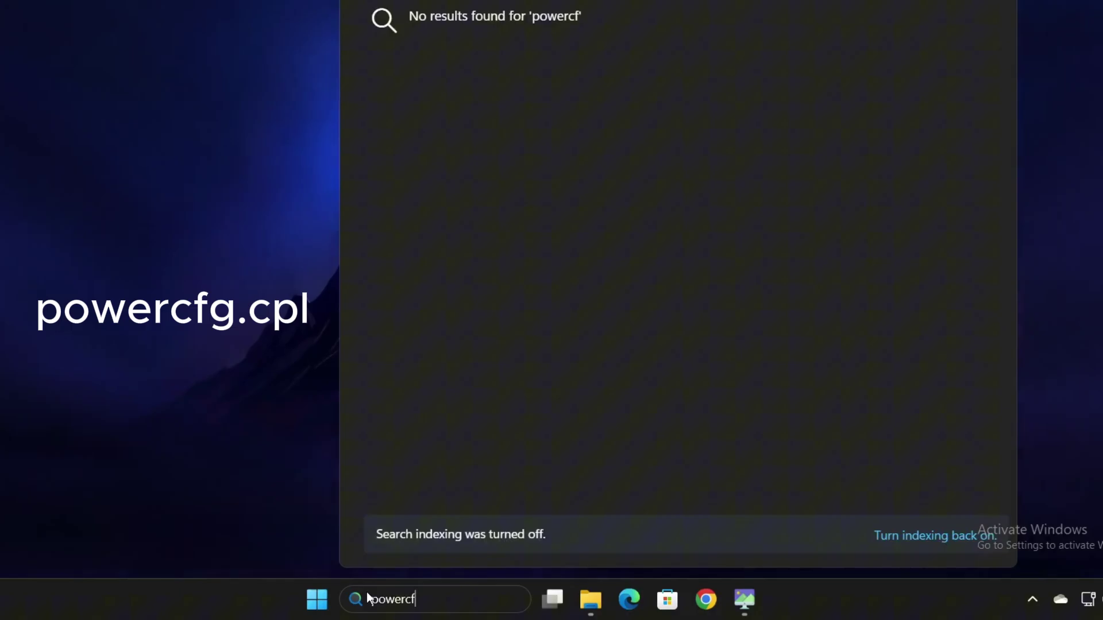
pyautogui.write('g.cpl')
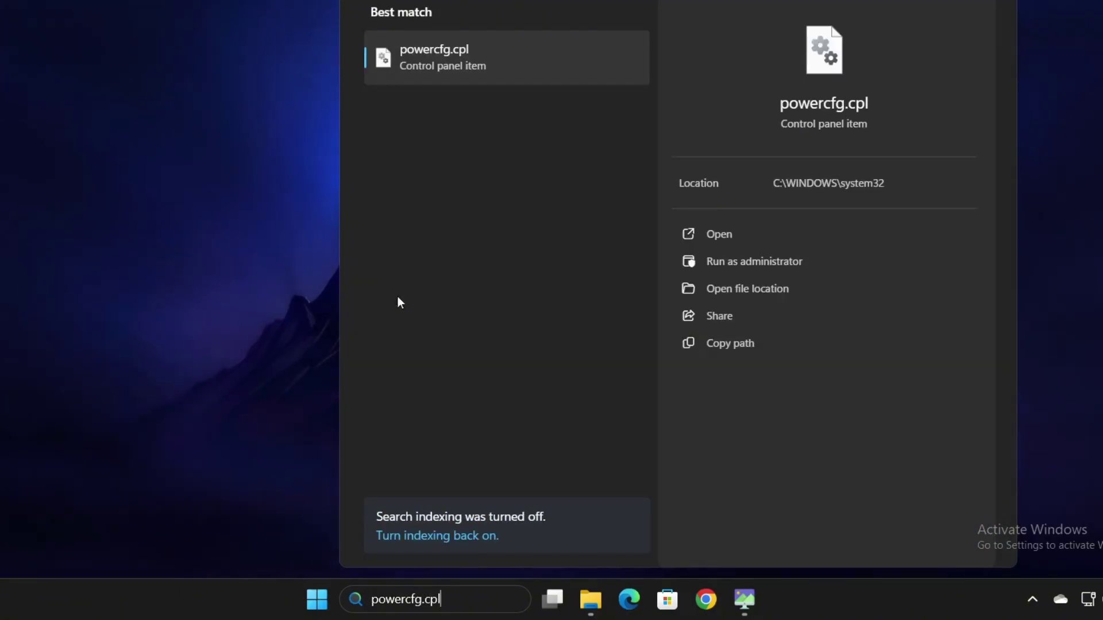
pyautogui.click(469, 70)
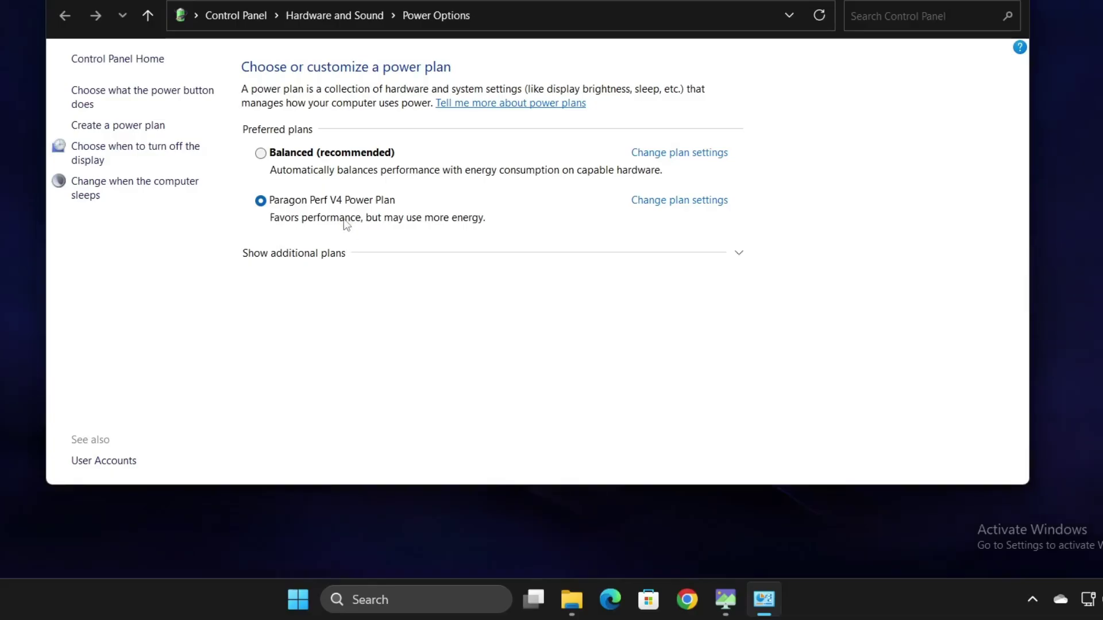
pyautogui.click(662, 202)
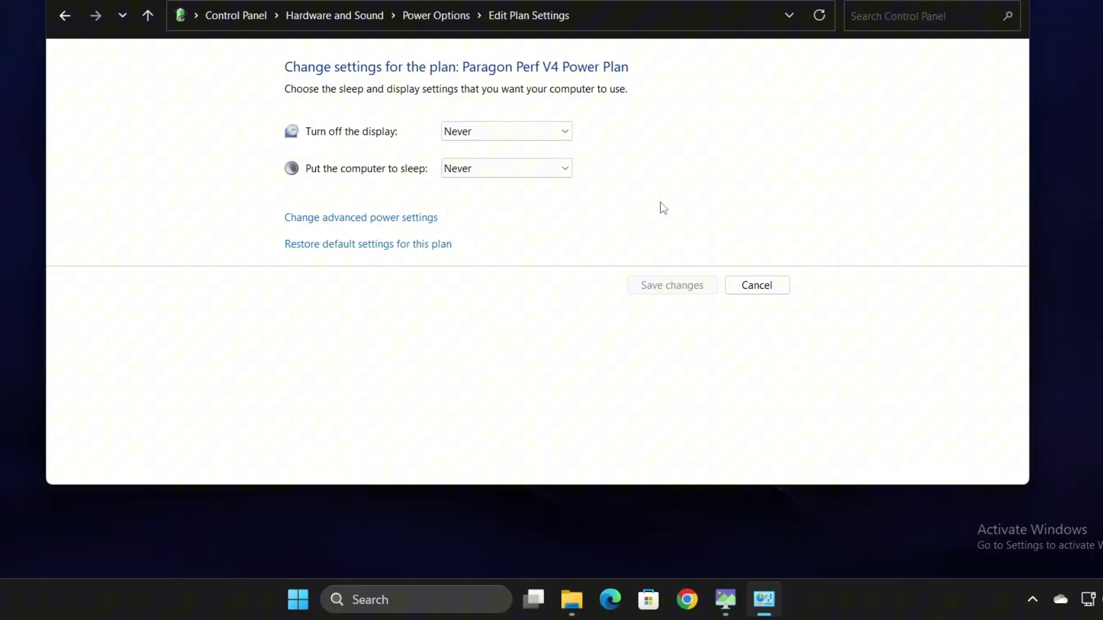
pyautogui.click(348, 218)
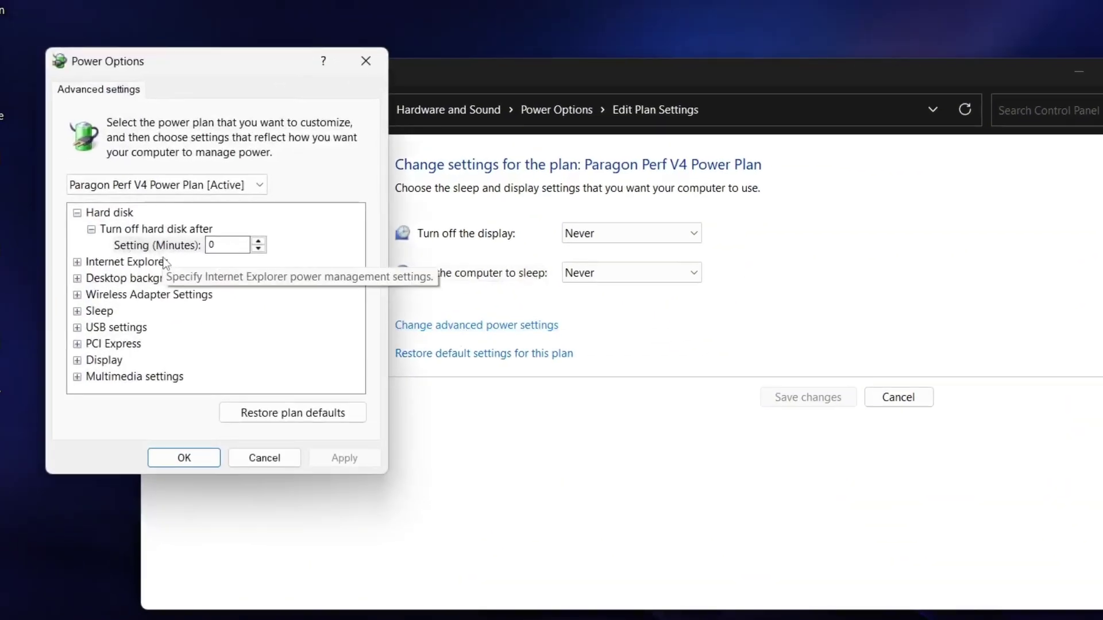
# Set USB selective suspend to Disabled in the Paragon plan and apply with OK.
pyautogui.click(77, 327)
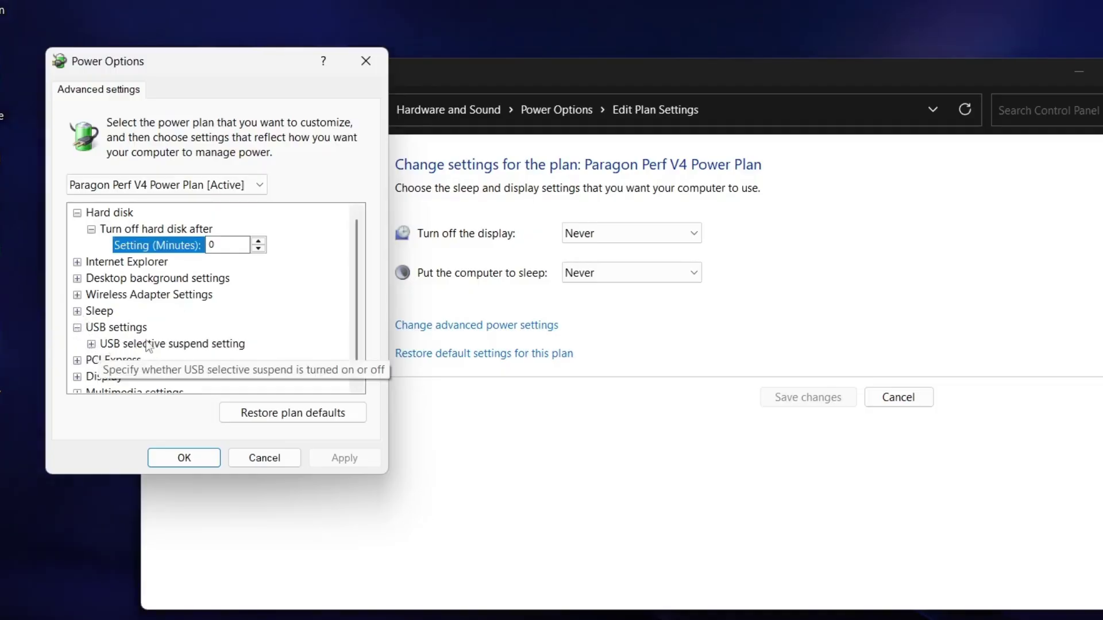
pyautogui.click(170, 345)
pyautogui.click(91, 344)
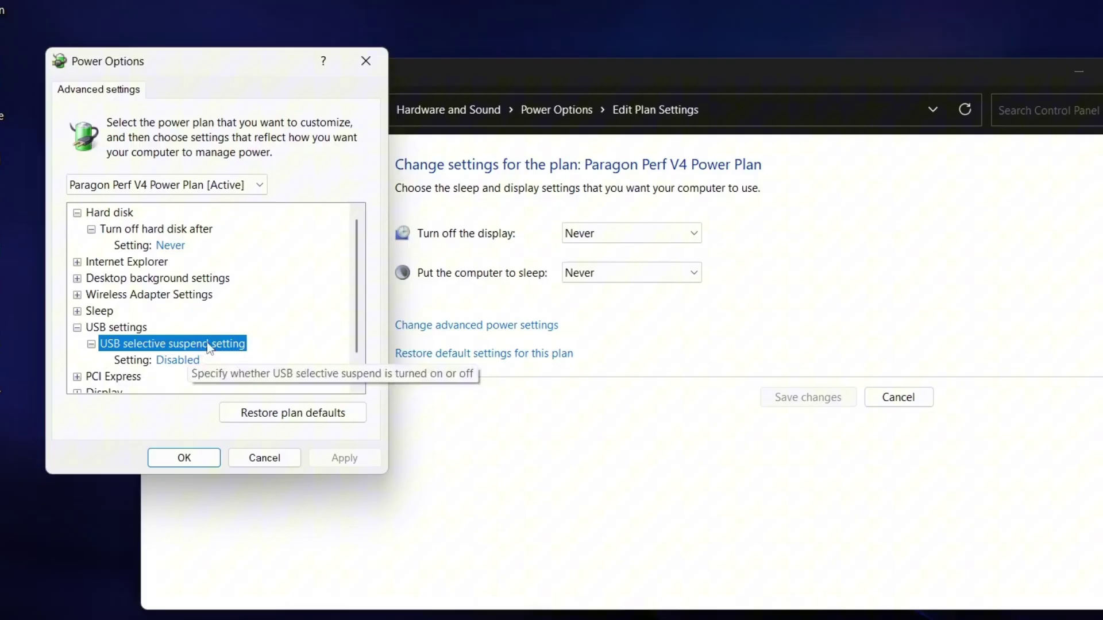
pyautogui.scroll(-1, 185, 351)
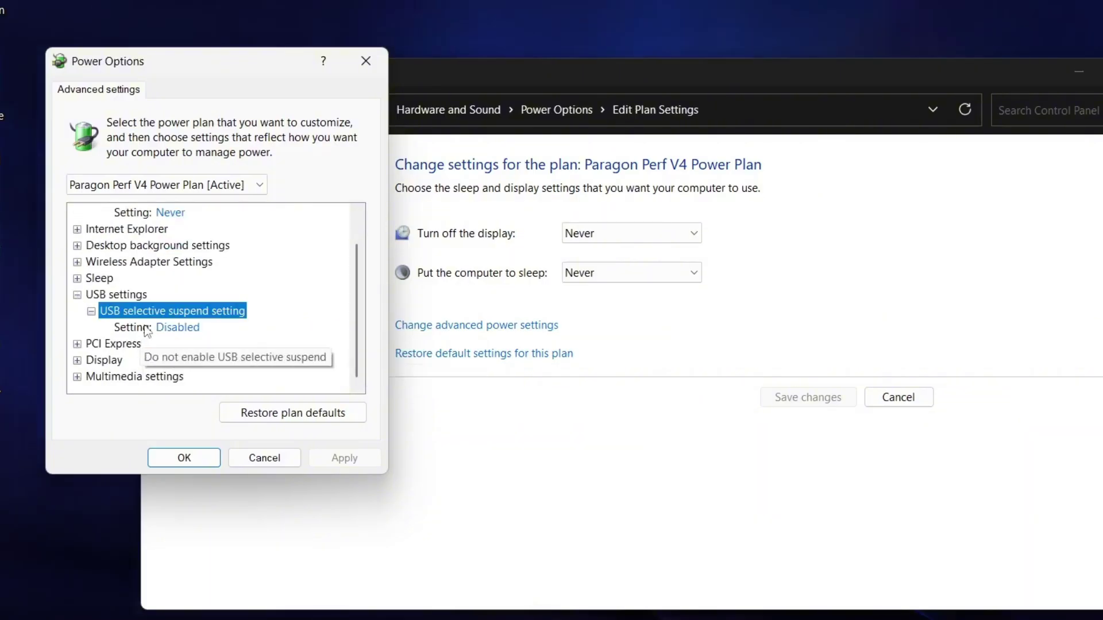
pyautogui.click(163, 327)
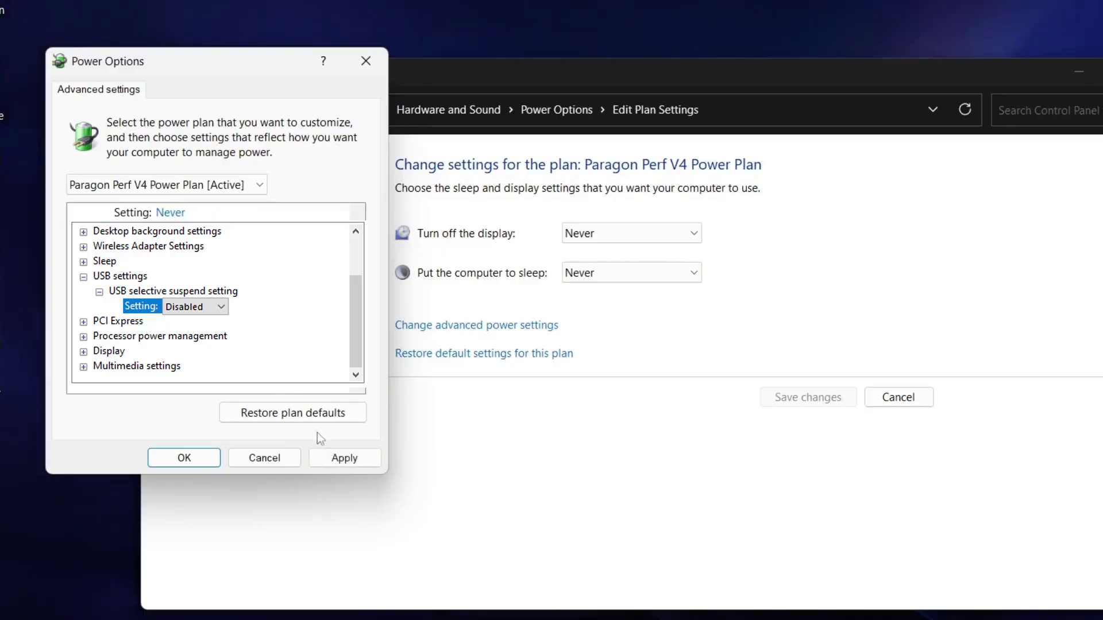
pyautogui.click(182, 459)
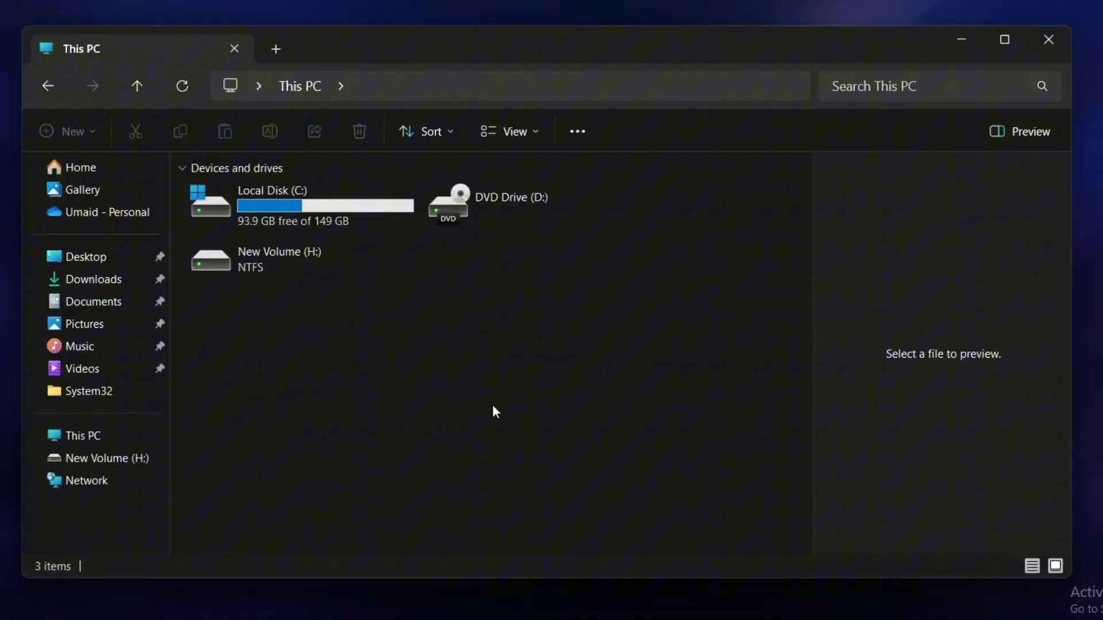
pyautogui.click(295, 272)
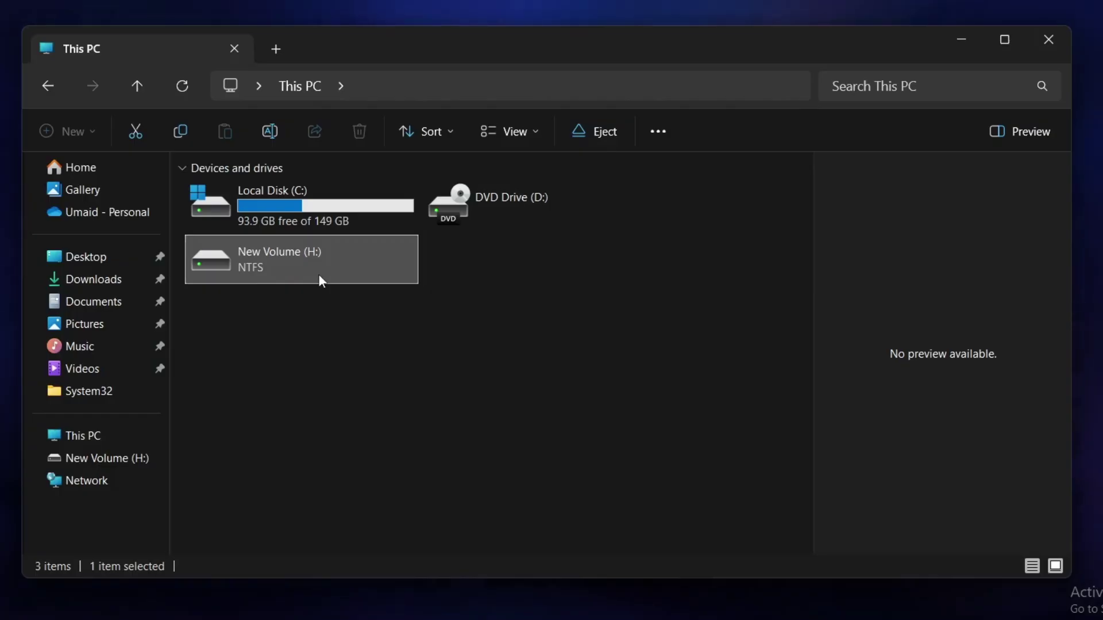
pyautogui.doubleClick(281, 264)
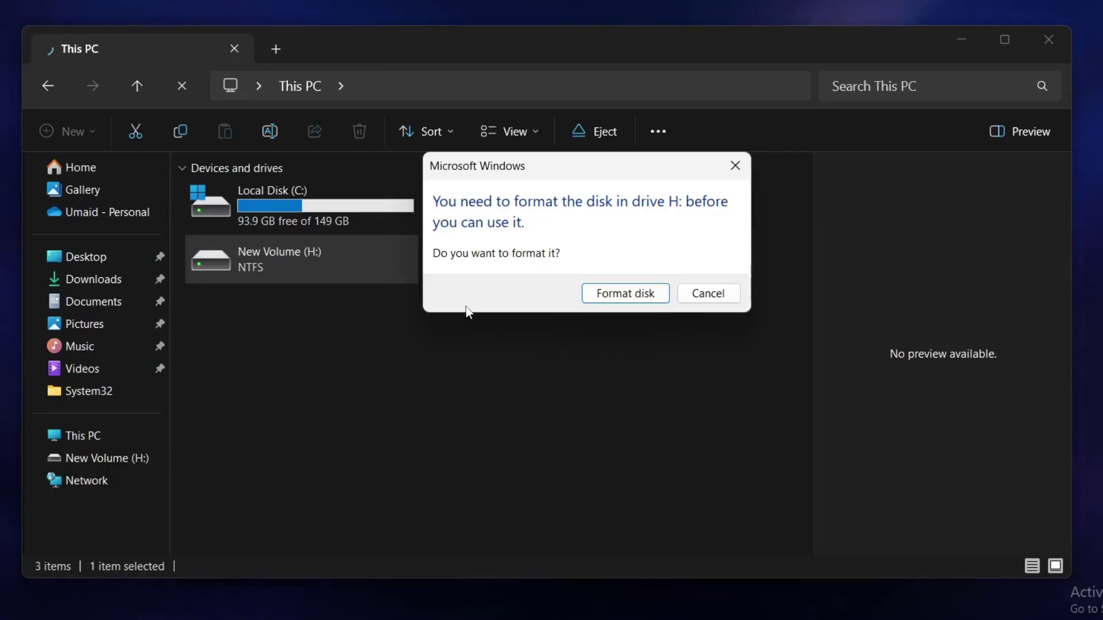
pyautogui.click(708, 294)
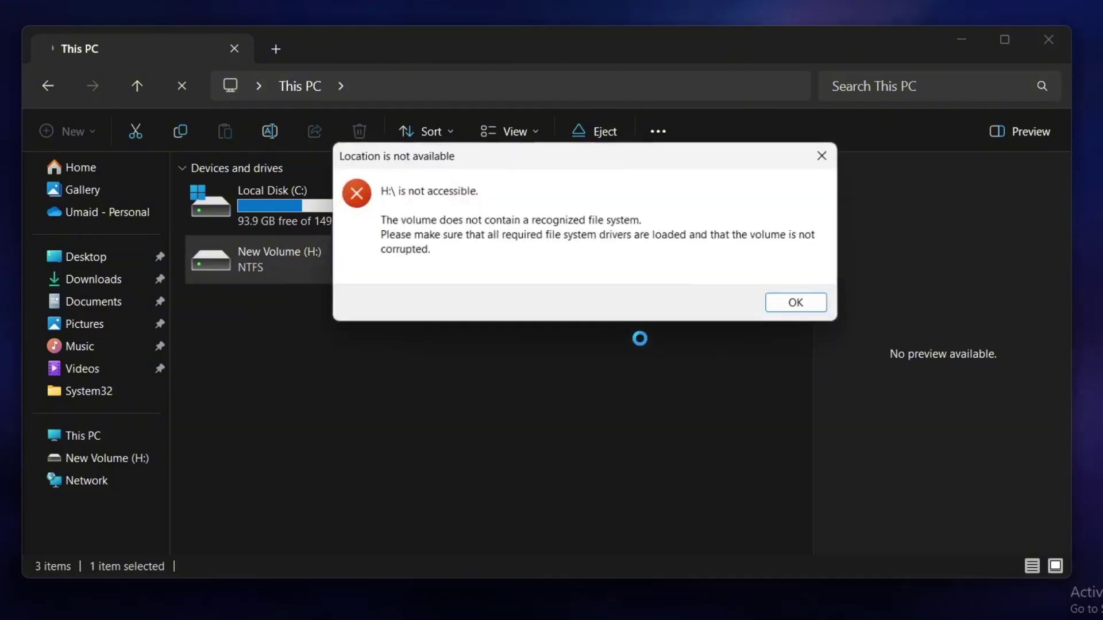
pyautogui.click(803, 305)
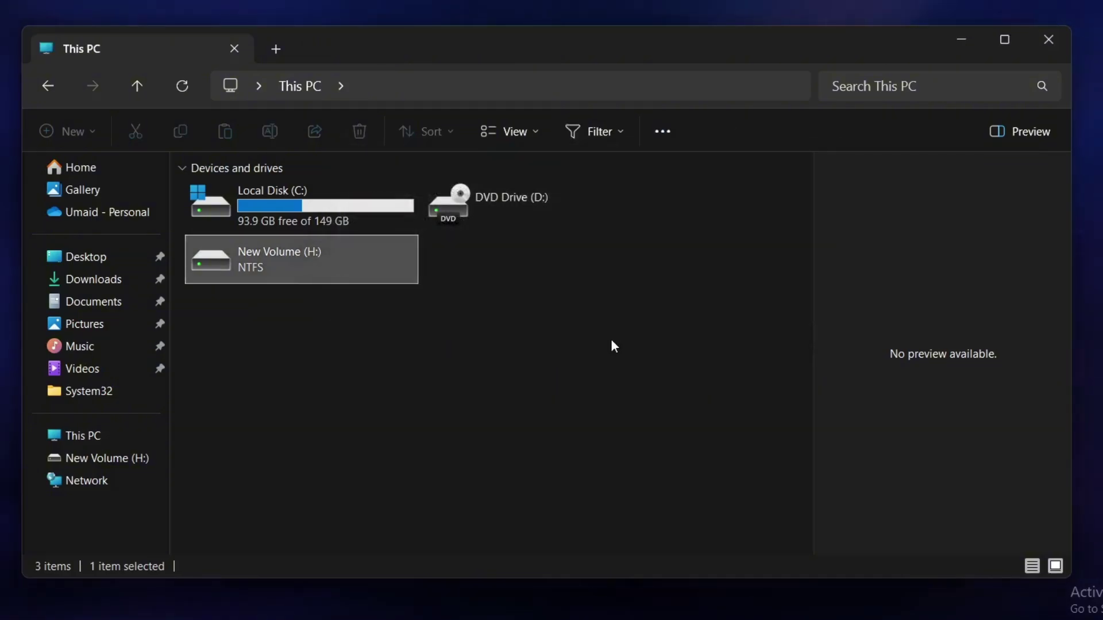
pyautogui.click(612, 342)
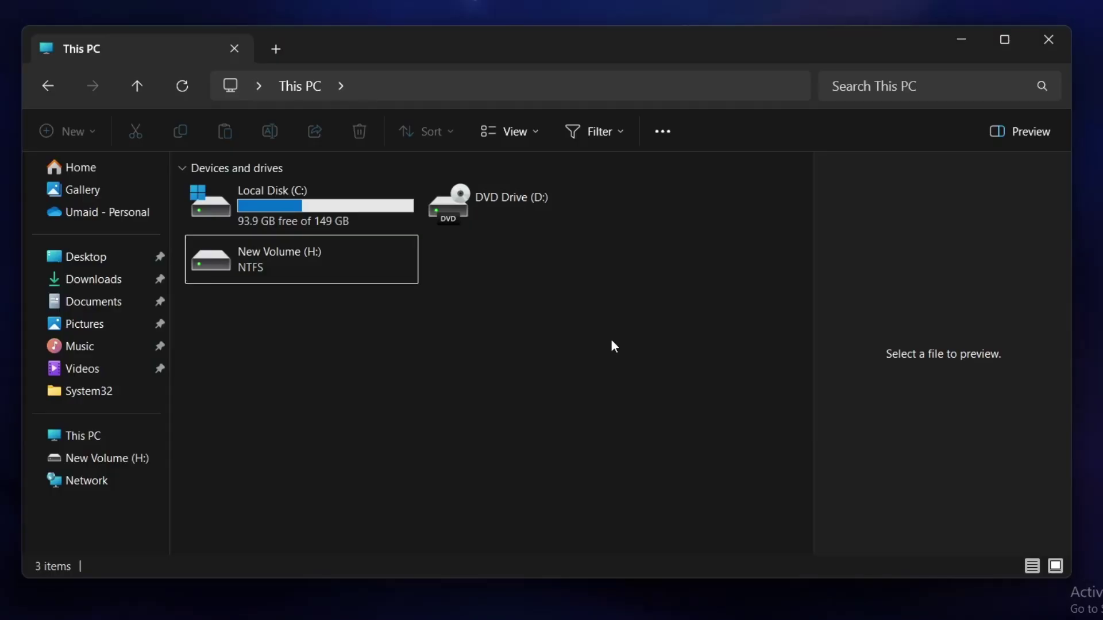
# Launch Command Prompt as administrator from Windows search.
pyautogui.click(961, 40)
pyautogui.click(560, 603)
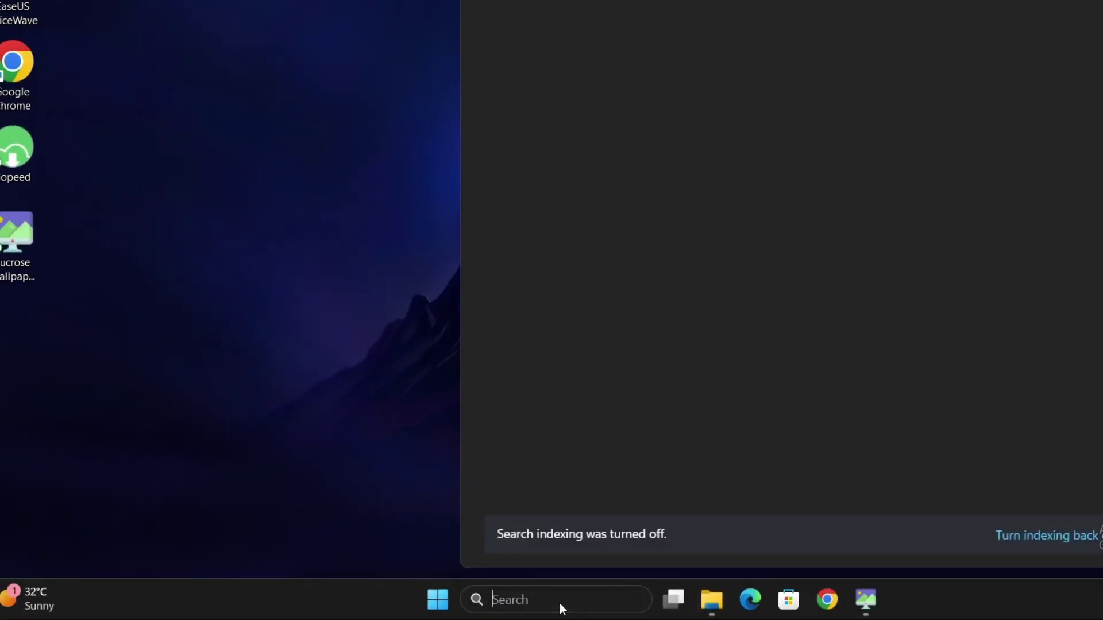
pyautogui.write('cmd')
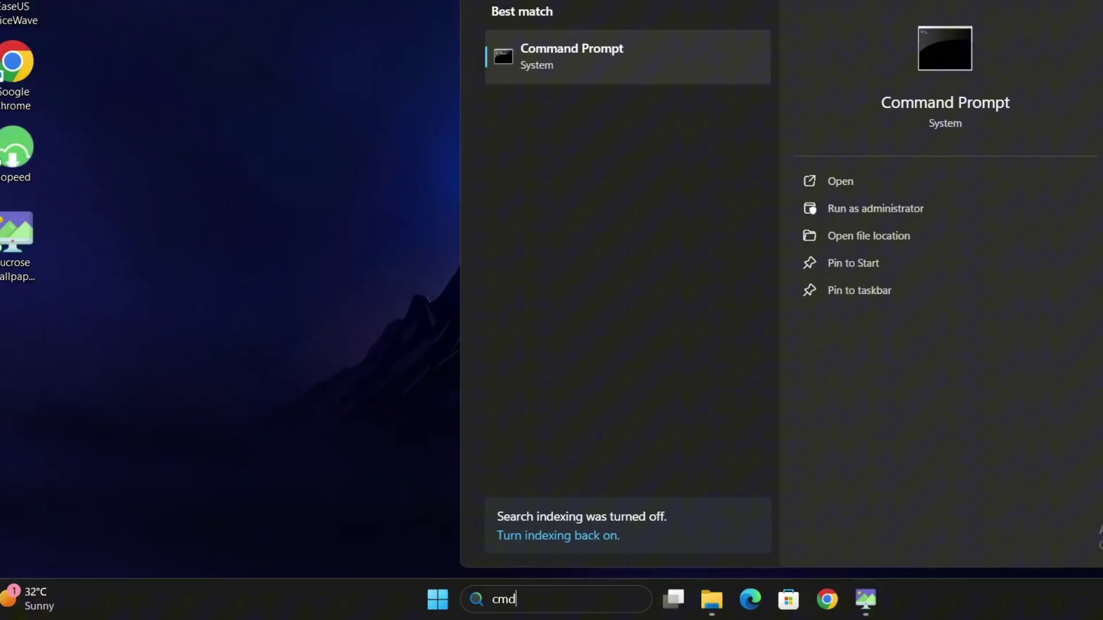
pyautogui.rightClick(585, 75)
pyautogui.click(640, 94)
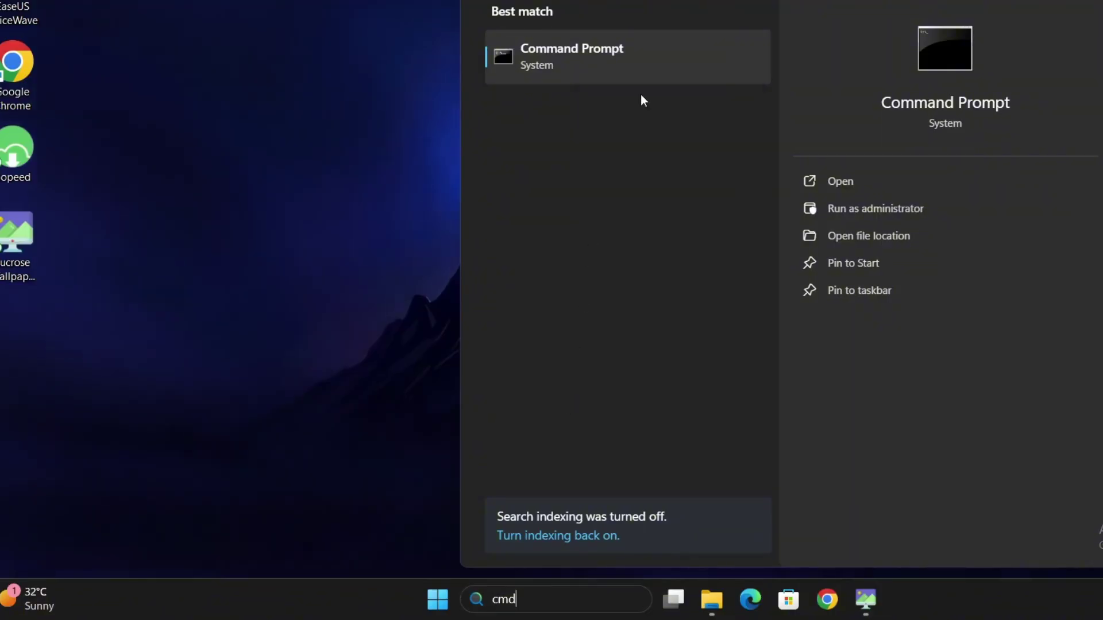
pyautogui.click(569, 375)
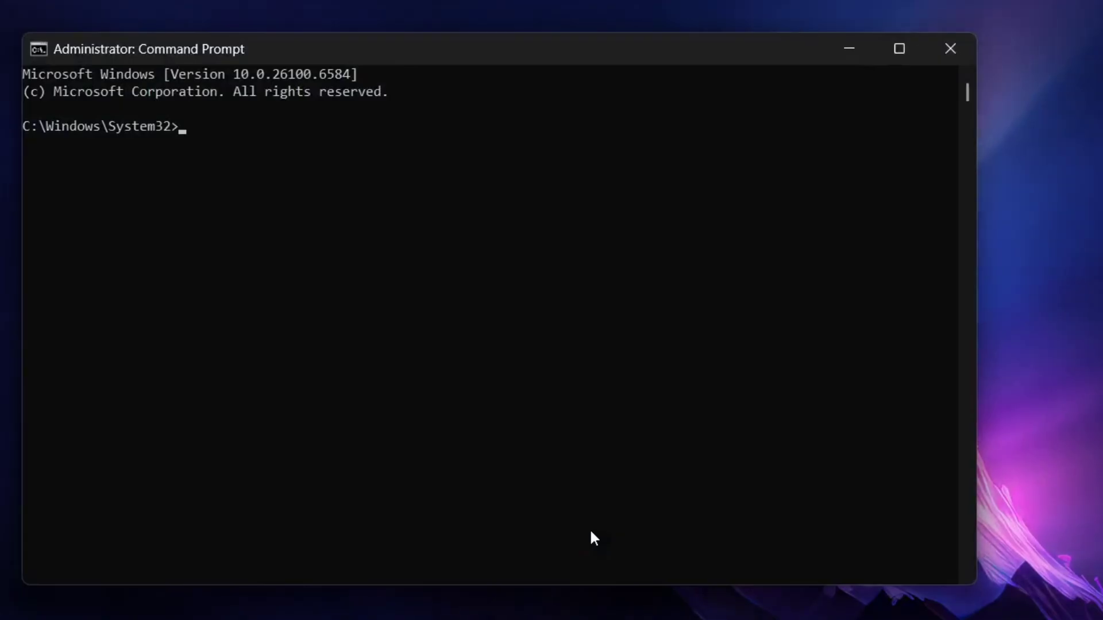
# Start diskpart, list the disks, and select the 58 GB Disk 1.
pyautogui.write('diskpart')
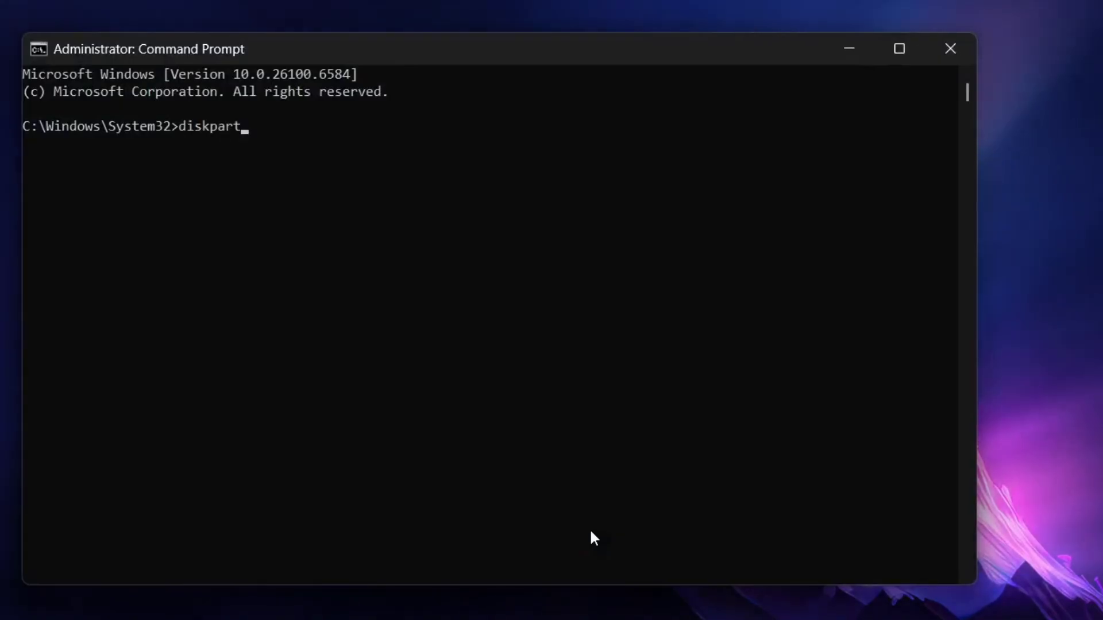
pyautogui.press('Return')
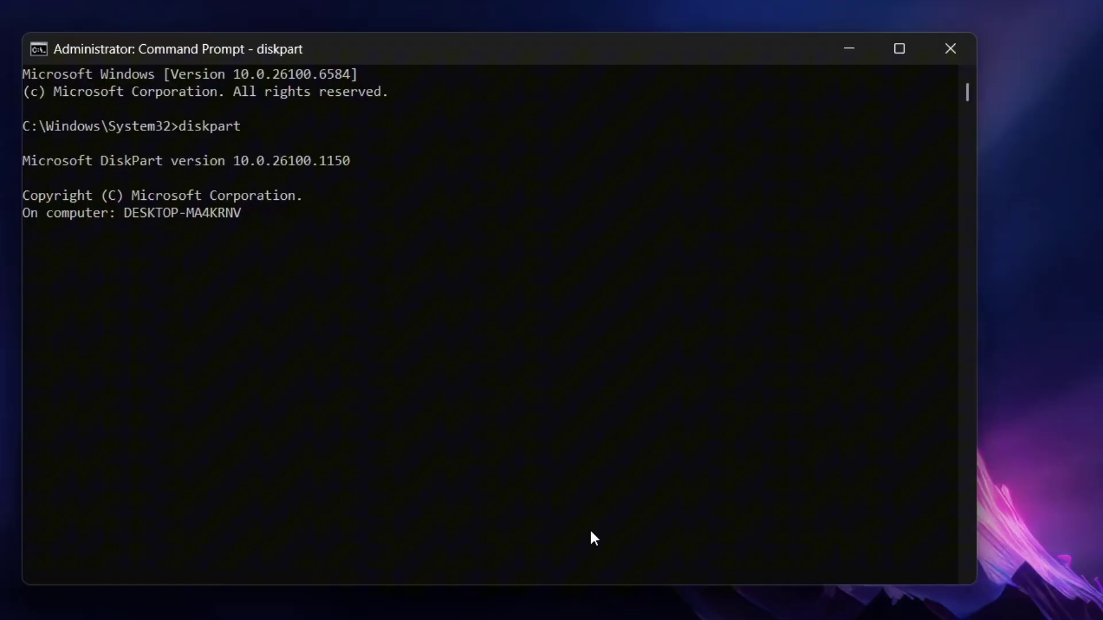
pyautogui.write('list')
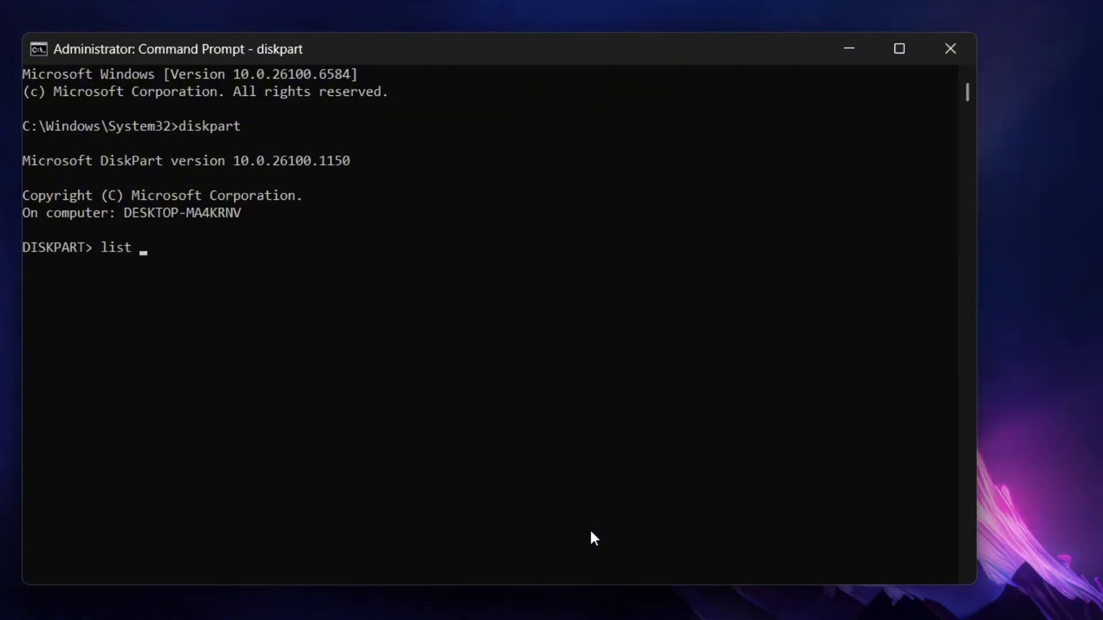
pyautogui.write(' disk')
pyautogui.press('Return')
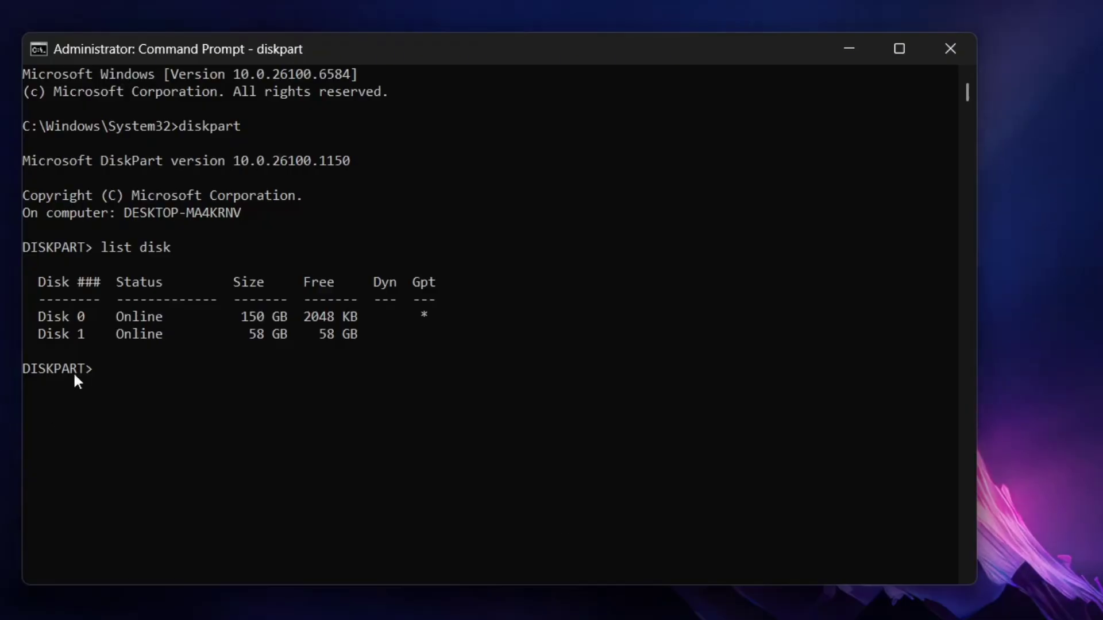
pyautogui.moveTo(45, 317); pyautogui.dragTo(112, 340)
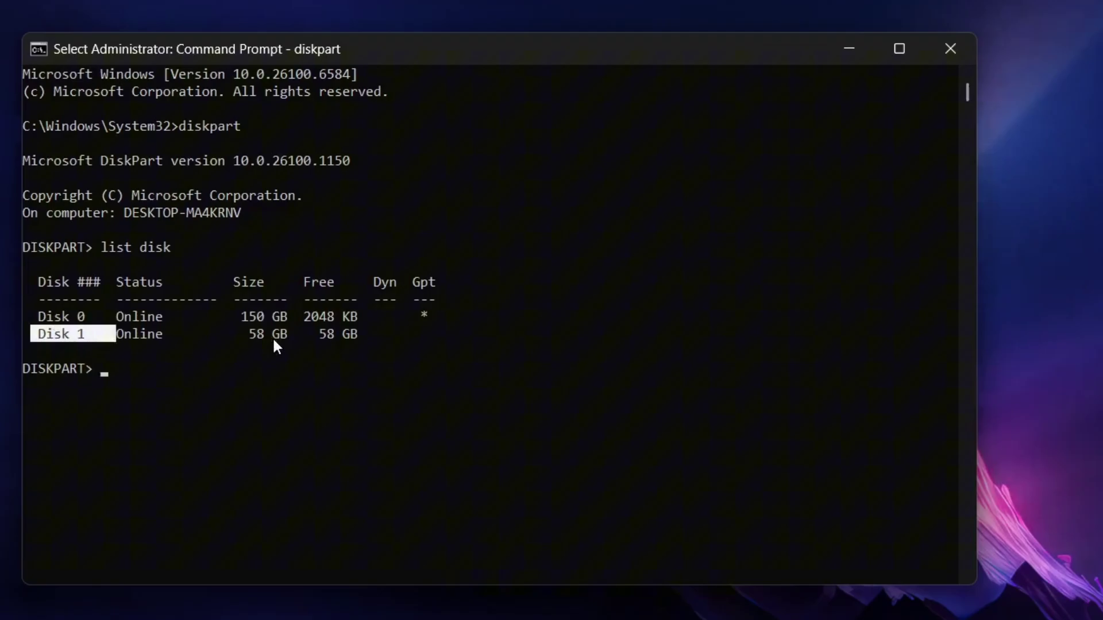
pyautogui.moveTo(242, 339); pyautogui.dragTo(294, 340)
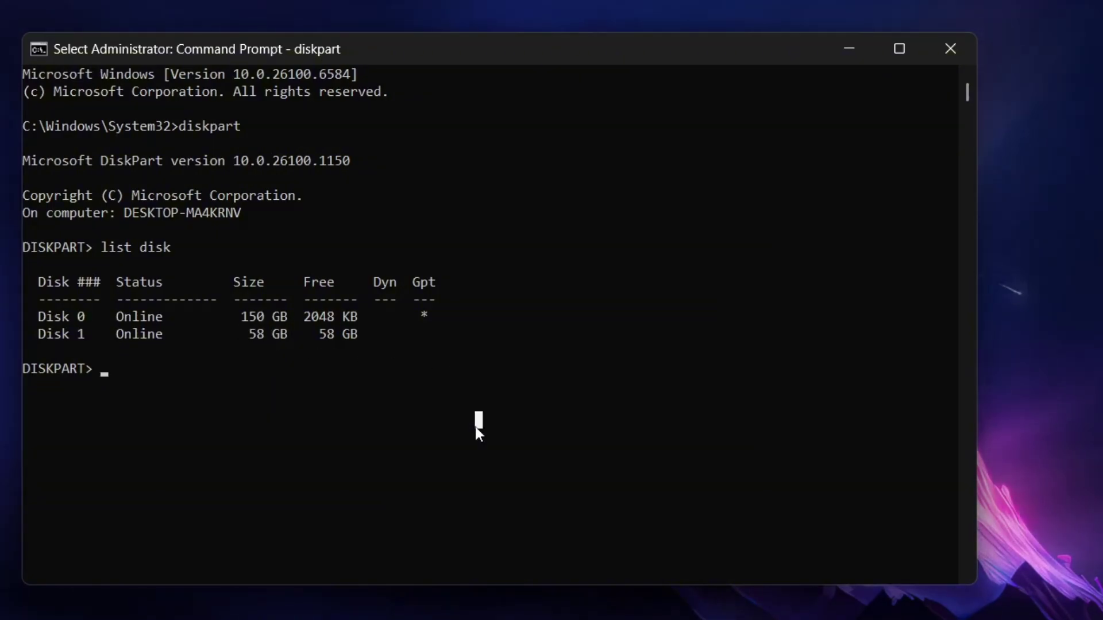
pyautogui.write('select disk 1')
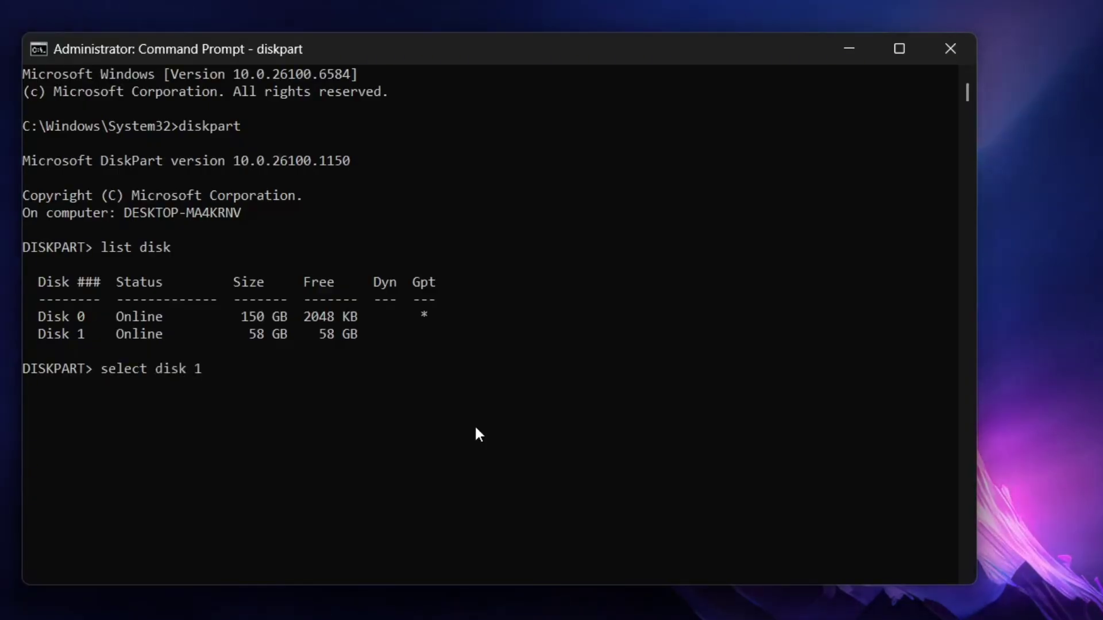
pyautogui.press('Return')
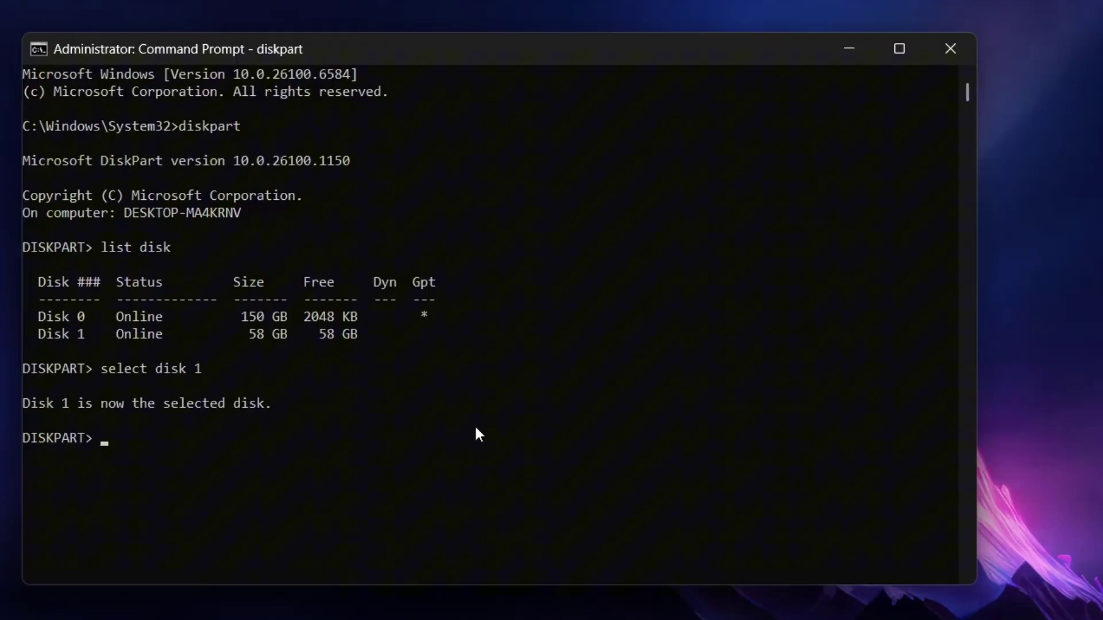
# Clean Disk 1, create a primary partition, and enter 'format fs=ntfs'.
pyautogui.write('clea')
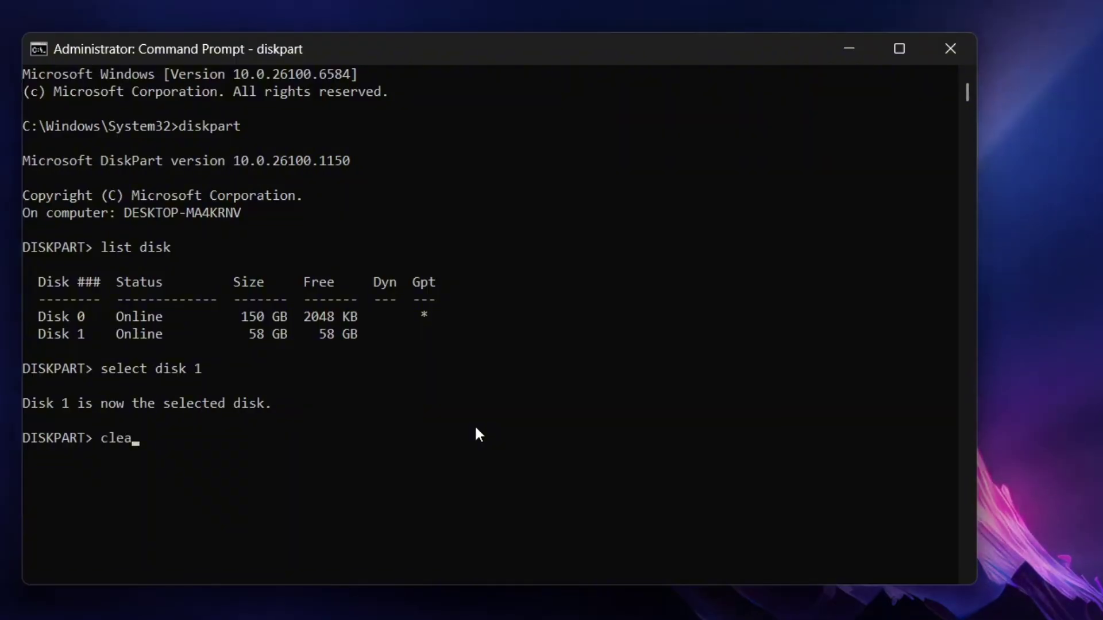
pyautogui.write('n')
pyautogui.press('Return')
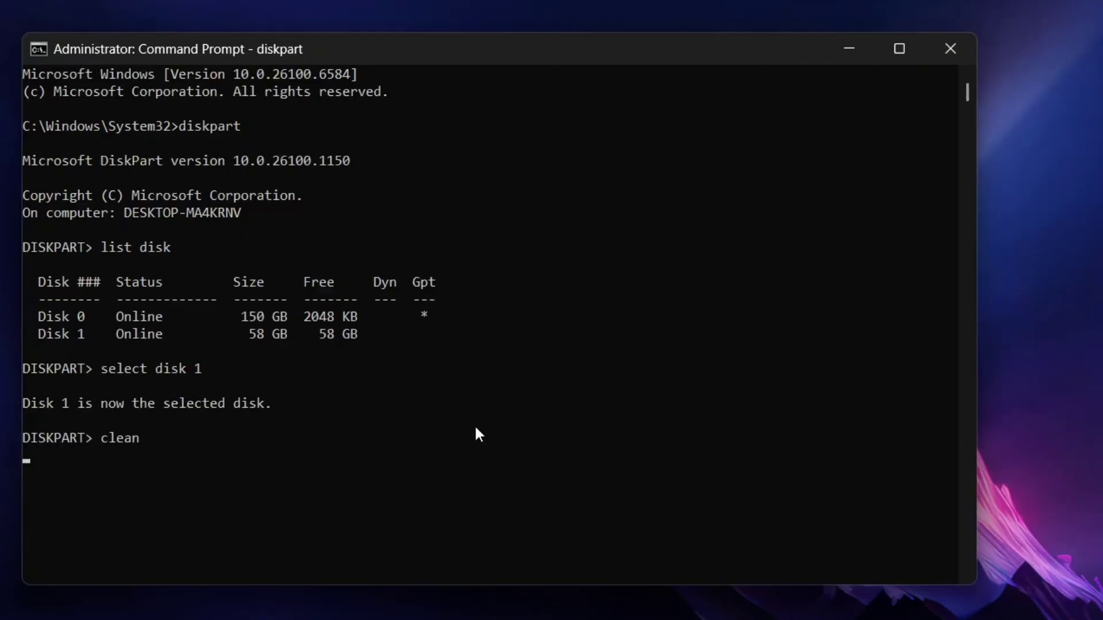
pyautogui.write('create pa')
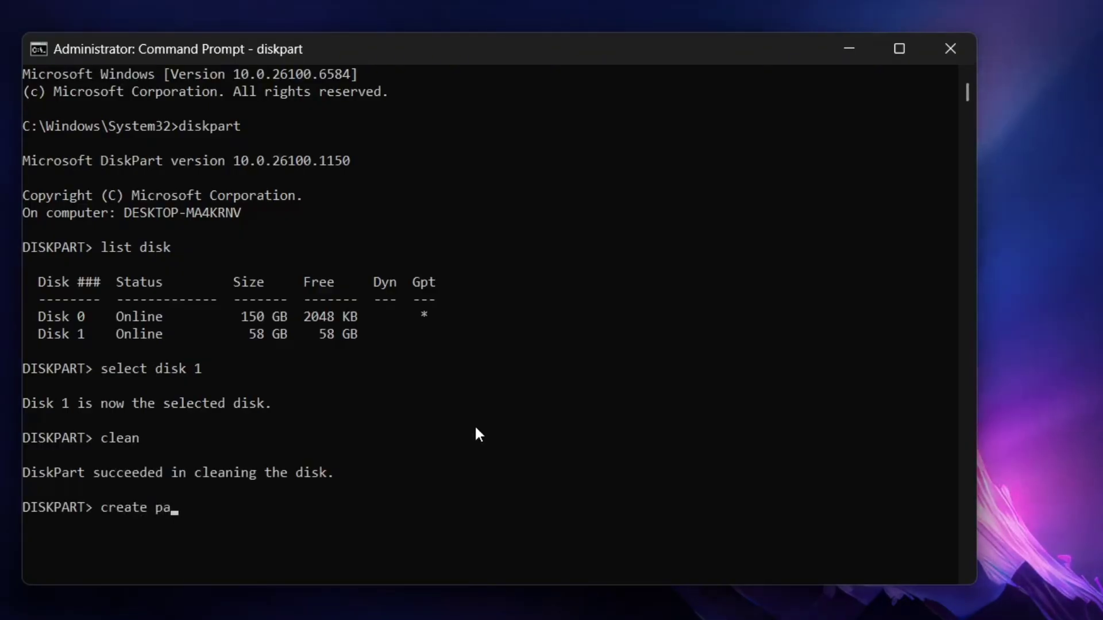
pyautogui.write('rtition primac')
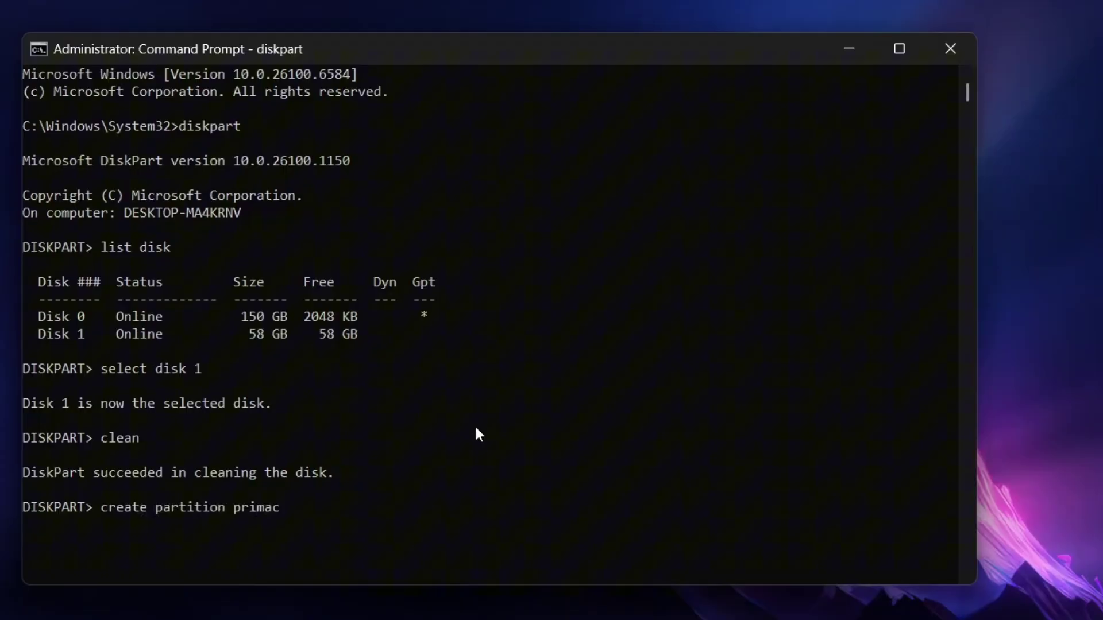
pyautogui.press('BackSpace')
pyautogui.write('ry')
pyautogui.press('Return')
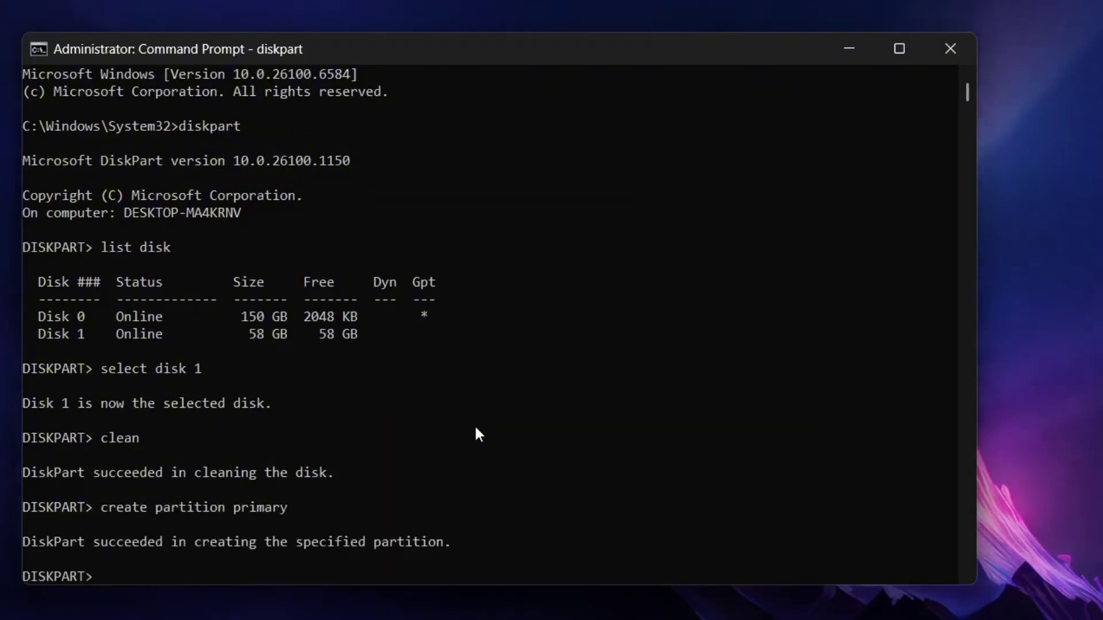
pyautogui.write('format ')
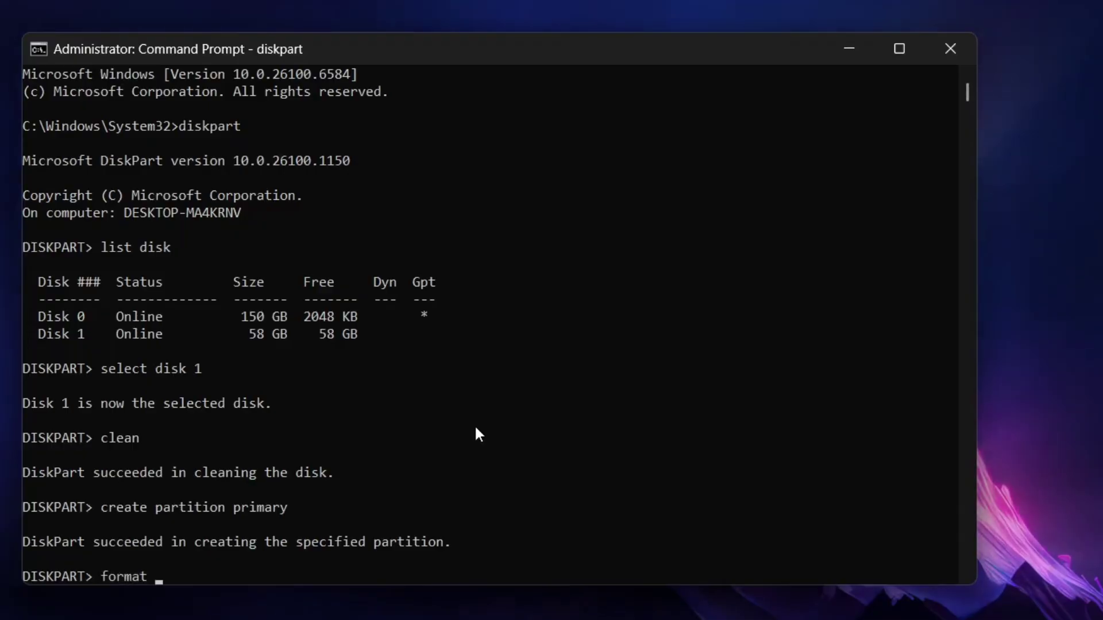
pyautogui.write('fs=ntfs')
# Format the new partition as NTFS and run 'assign letter=y' to give it drive Y.
pyautogui.press('Return')
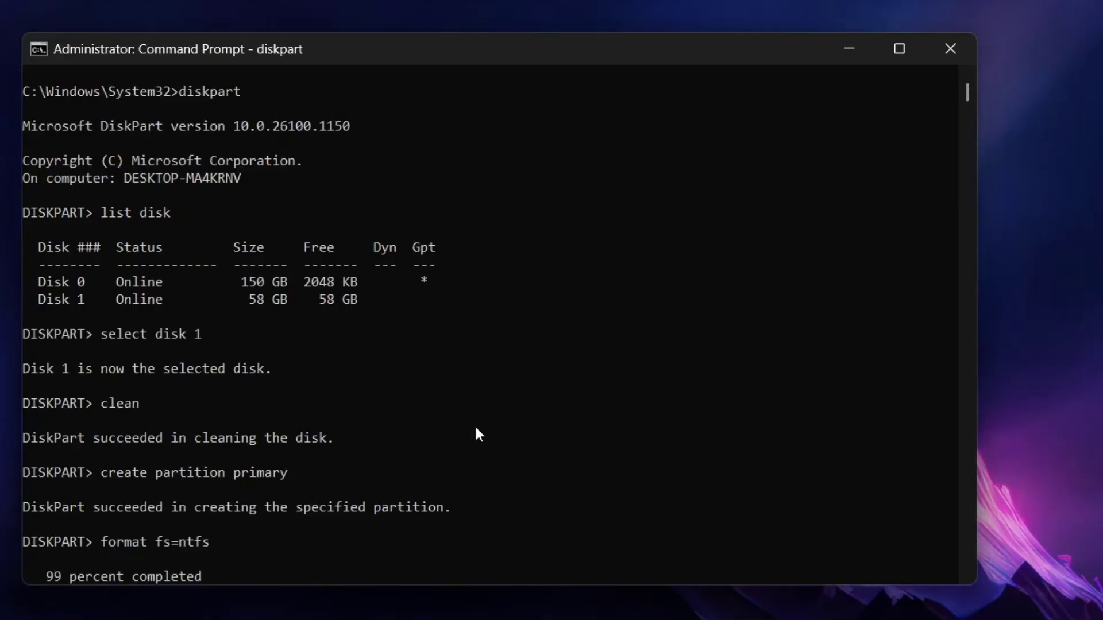
pyautogui.press('Return')
pyautogui.press('Return')
pyautogui.press('Return')
pyautogui.press('Return')
pyautogui.press('Return')
pyautogui.press('Return')
pyautogui.press('Return')
pyautogui.write('assign')
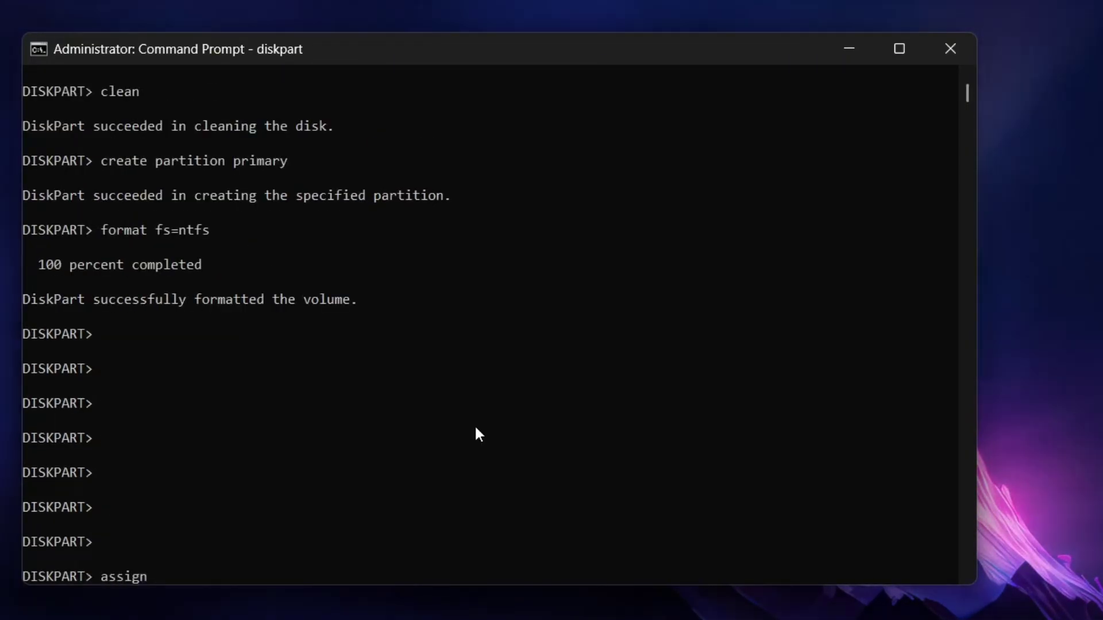
pyautogui.write(' letter=')
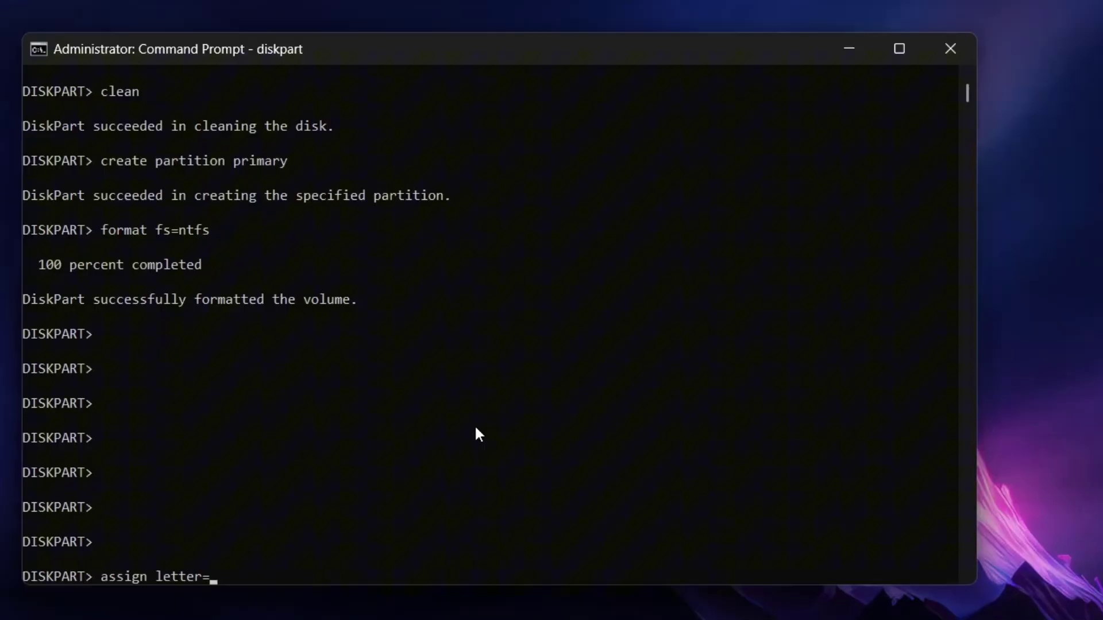
pyautogui.write('y')
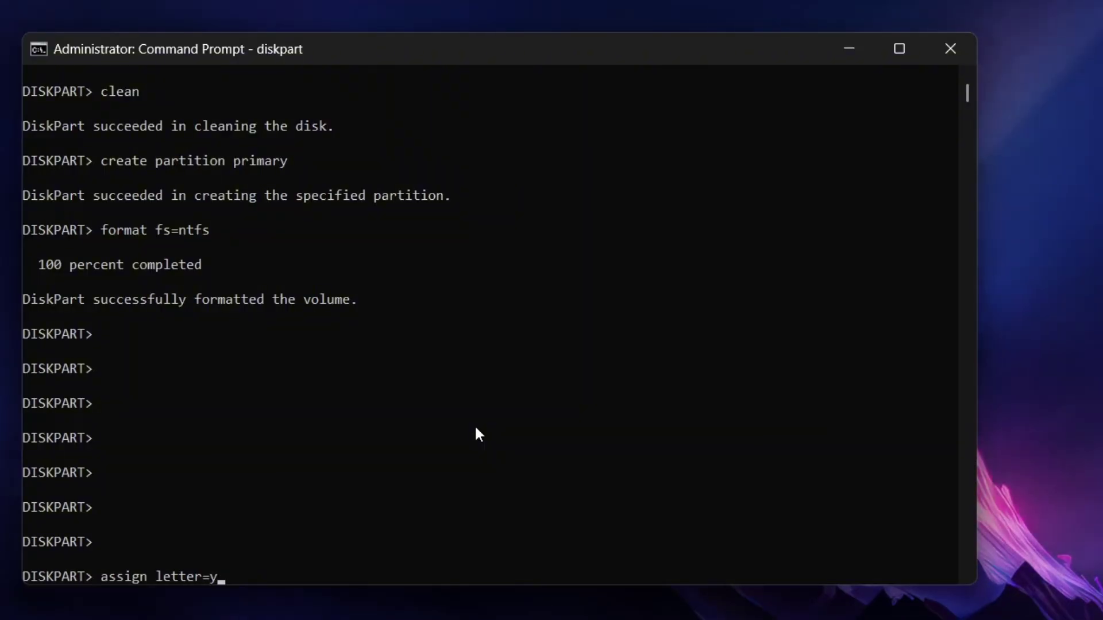
pyautogui.press('Return')
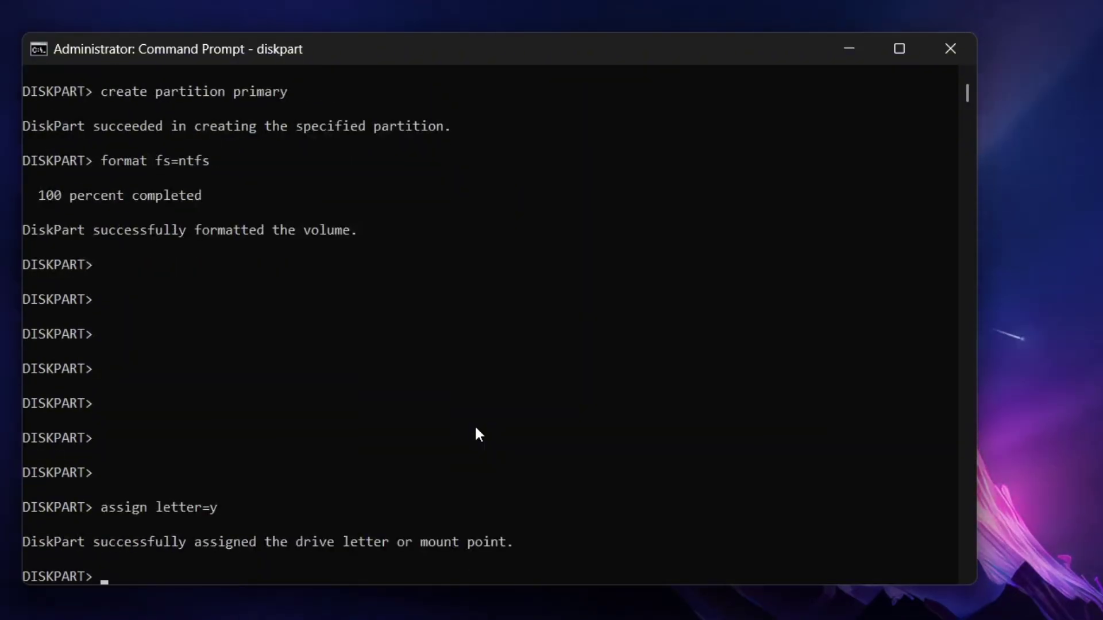
pyautogui.moveTo(143, 566); pyautogui.dragTo(319, 554)
pyautogui.click(385, 543)
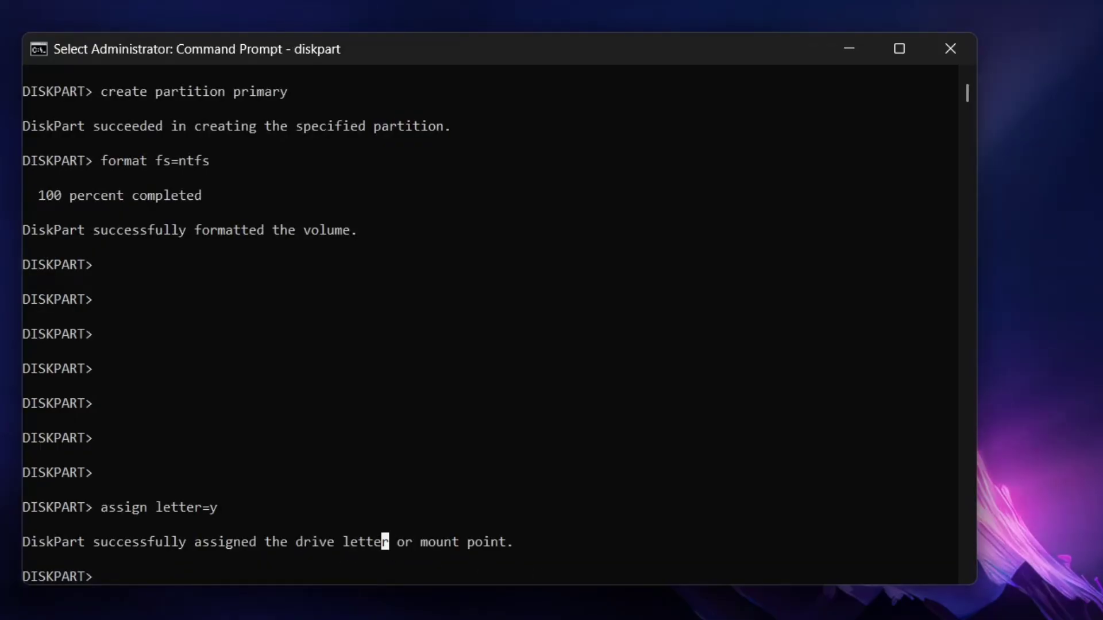
pyautogui.press('super+e')
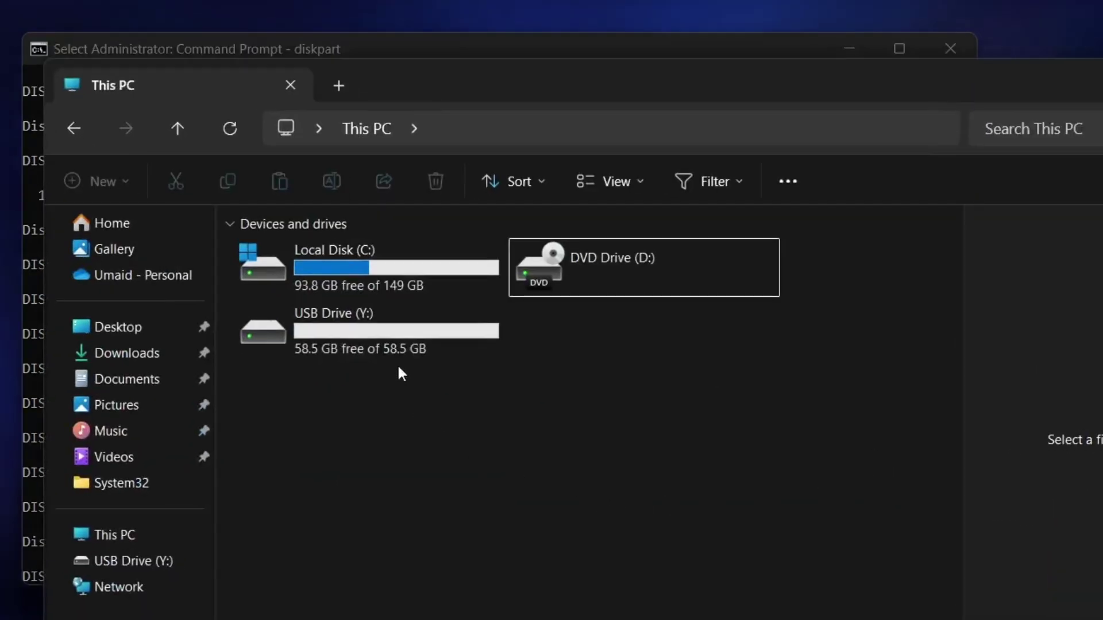
pyautogui.click(404, 331)
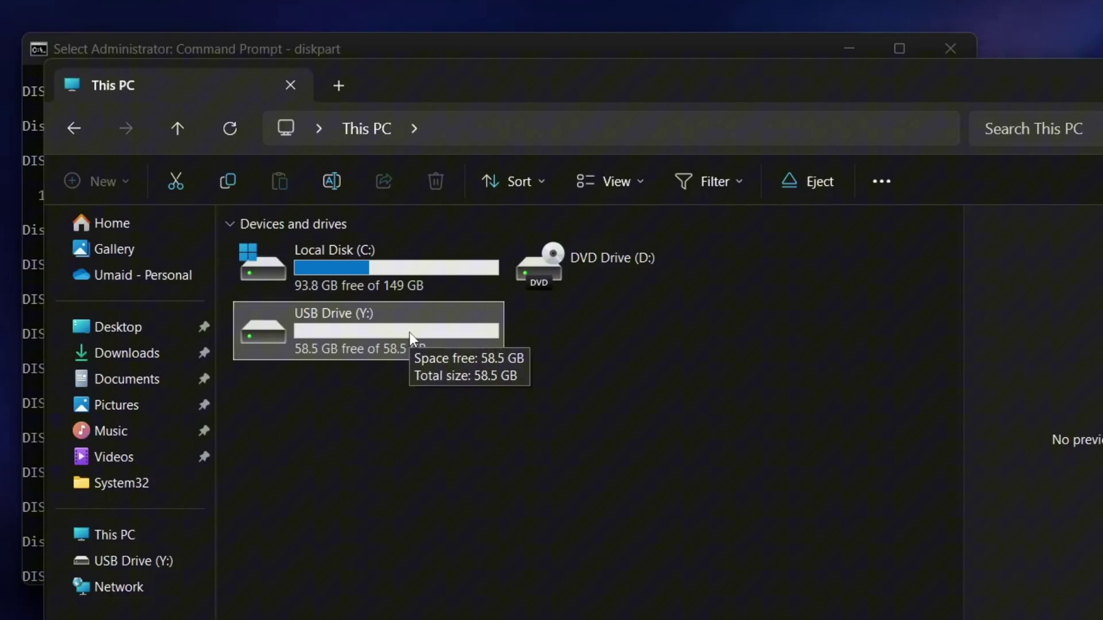
pyautogui.click(792, 543)
pyautogui.hotkey('alt', 'F4')
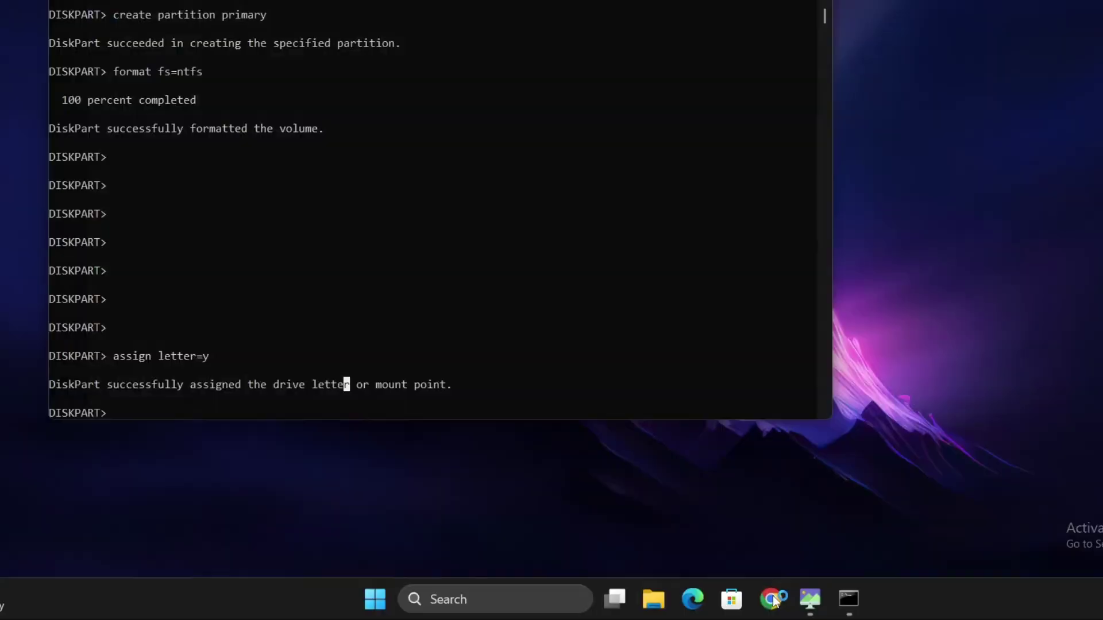
# Search Chrome for 'usb repair rizonsoft' and open the Rizonesoft USB Repair page.
pyautogui.click(770, 598)
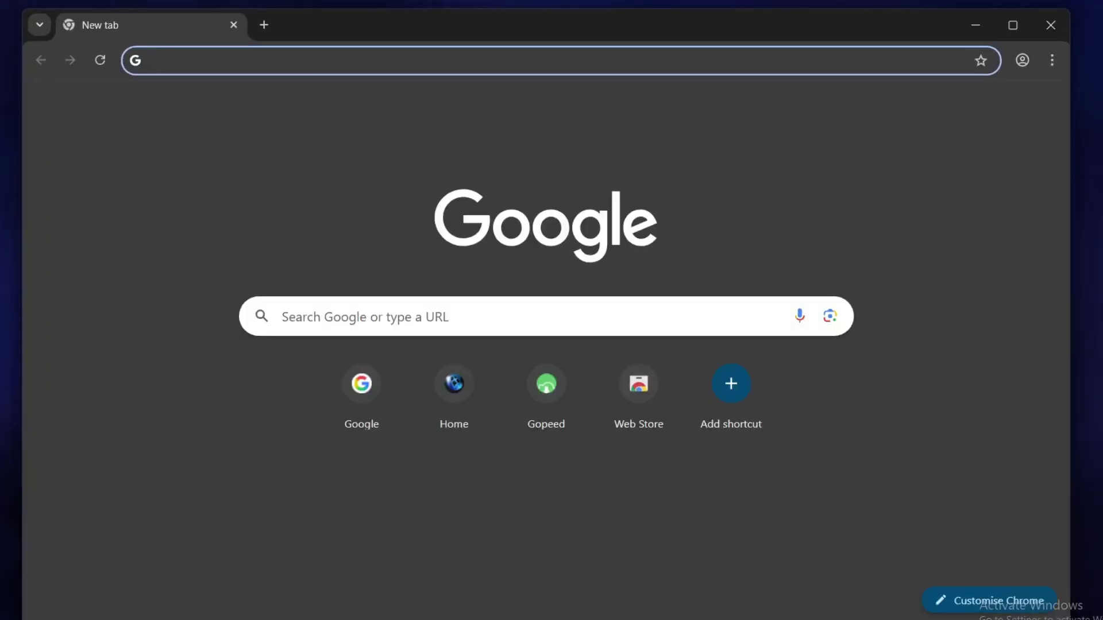
pyautogui.write('usb repair')
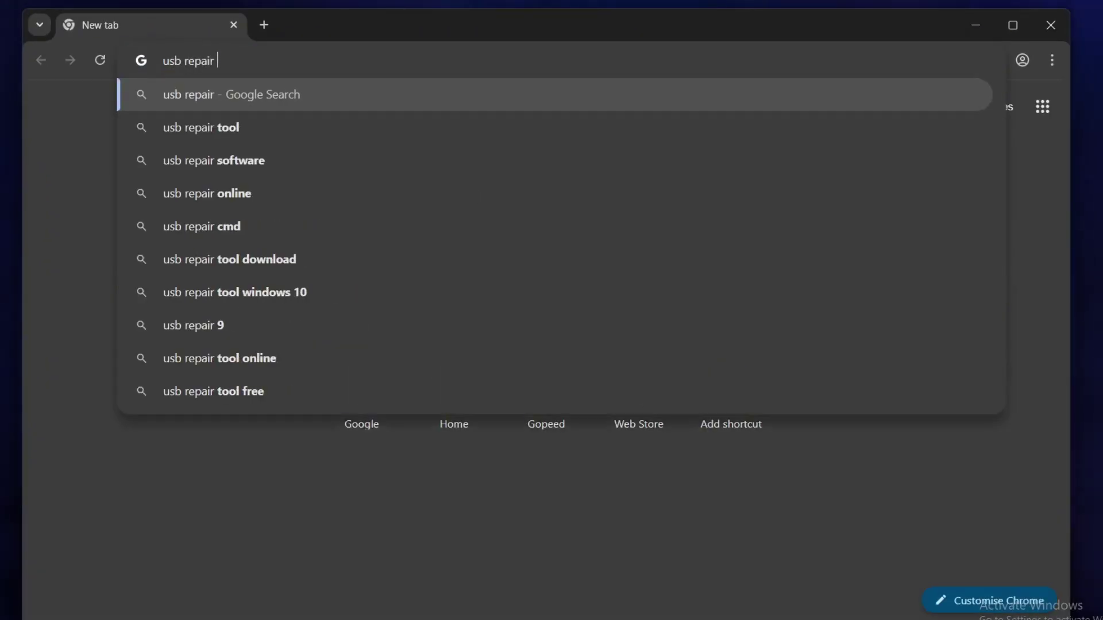
pyautogui.write(' rizonsoft')
pyautogui.press('Return')
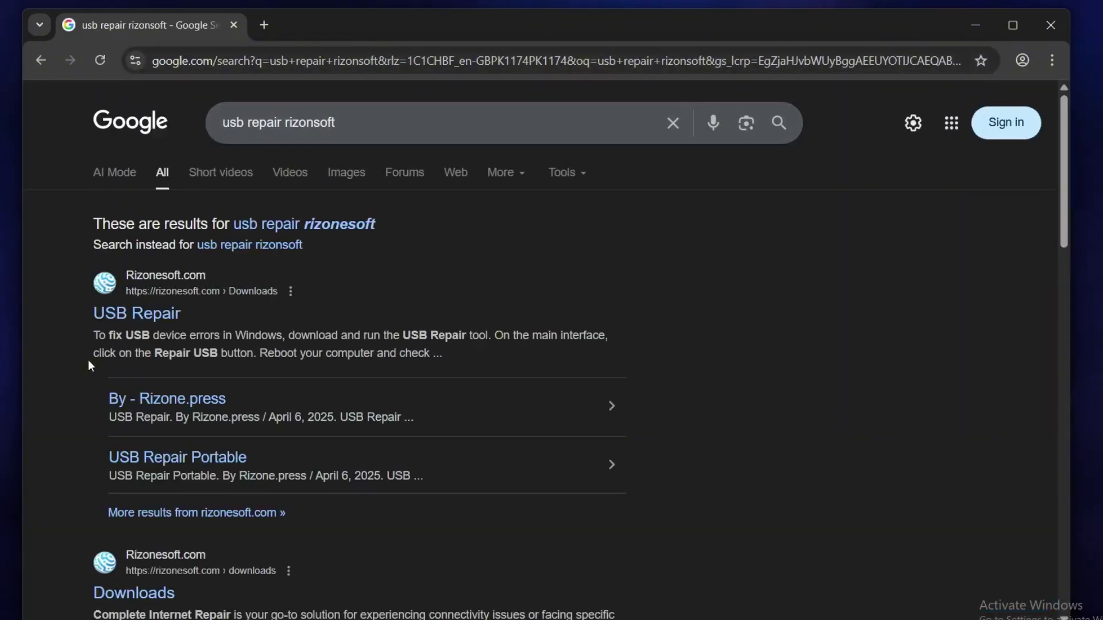
pyautogui.click(146, 313)
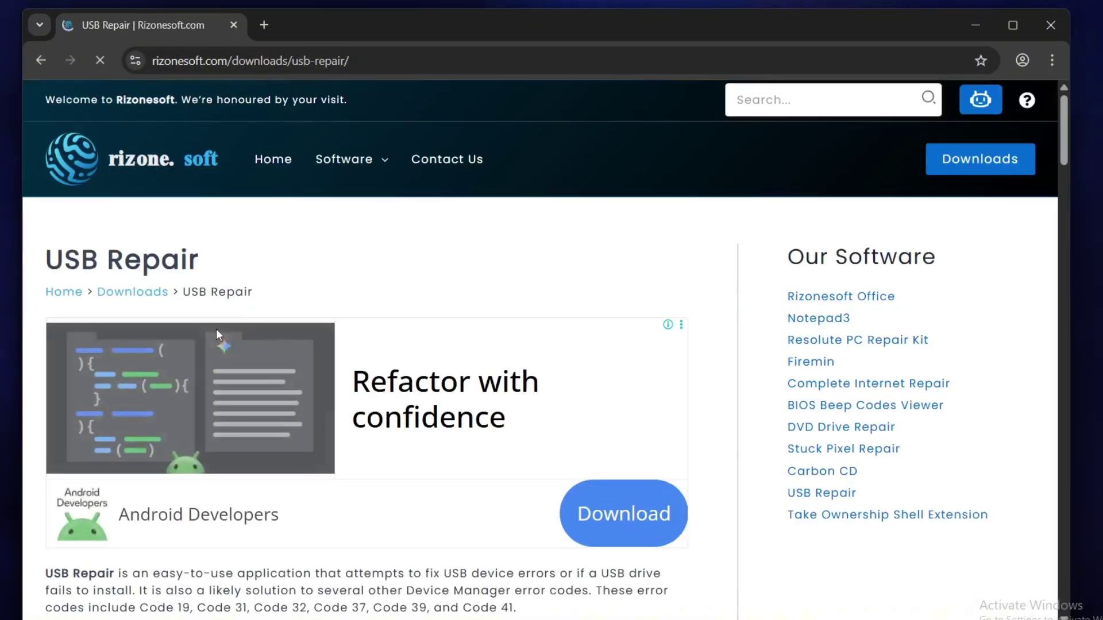
# Download the installable USB Repair version and show USBRepair_2380_Setup in the Downloads folder.
pyautogui.scroll(-15, 216, 329)
pyautogui.scroll(-9, 218, 336)
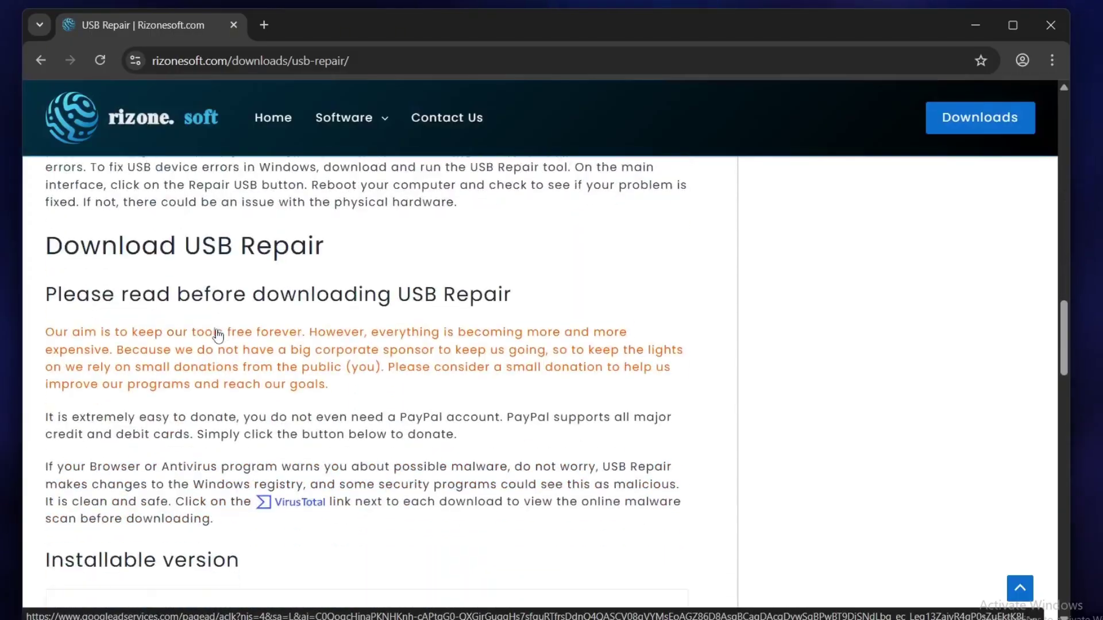
pyautogui.click(151, 520)
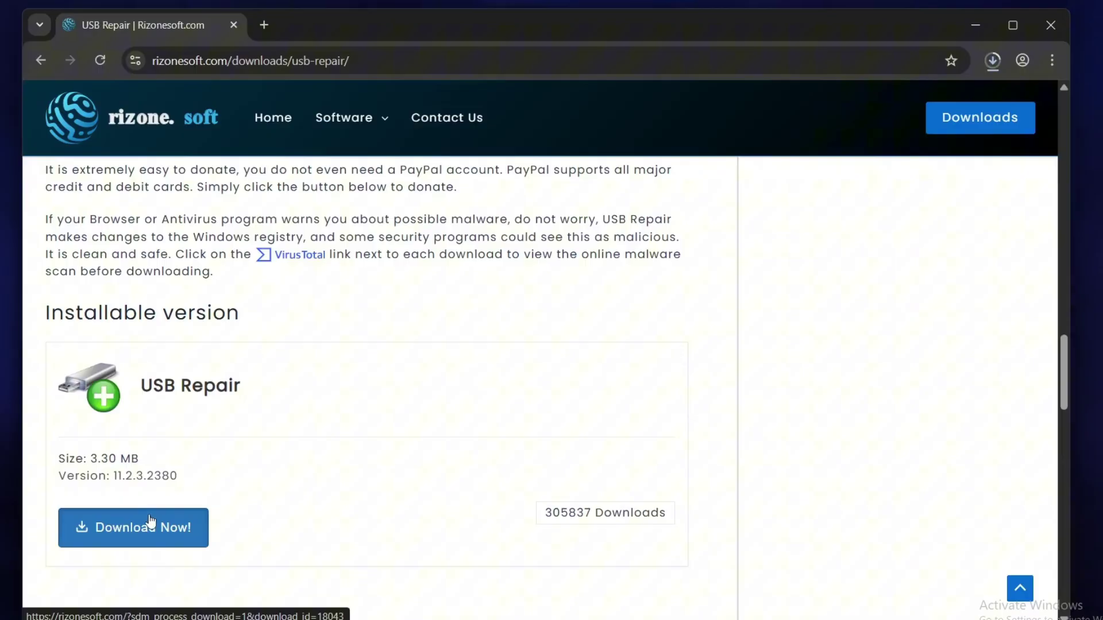
pyautogui.click(992, 61)
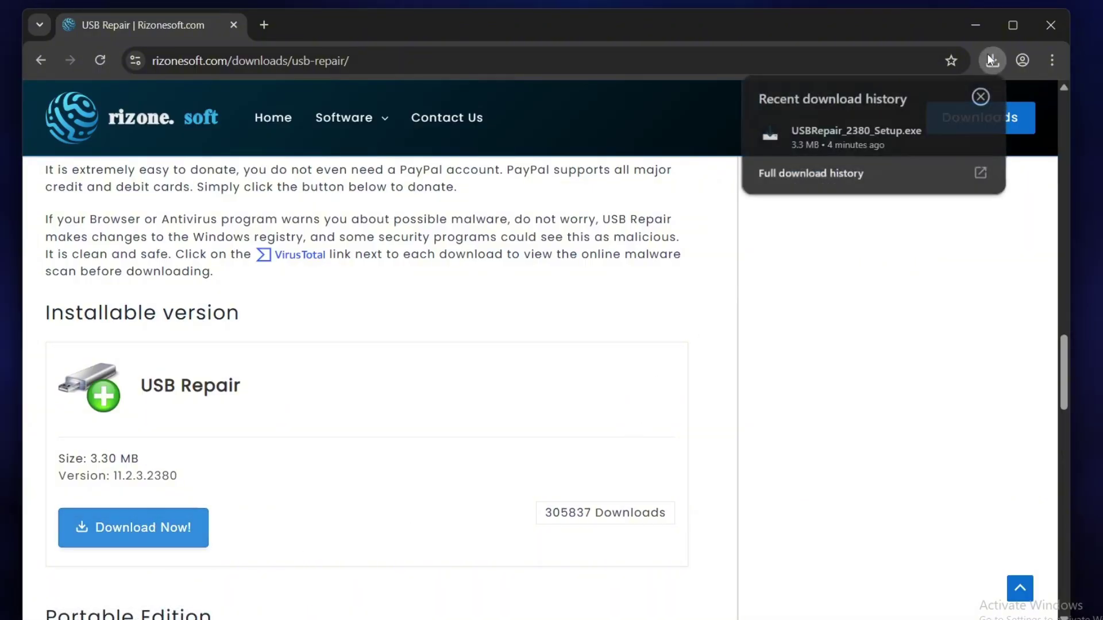
# Launch USBRepair_2380_Setup from its Downloads folder as administrator.
pyautogui.click(948, 132)
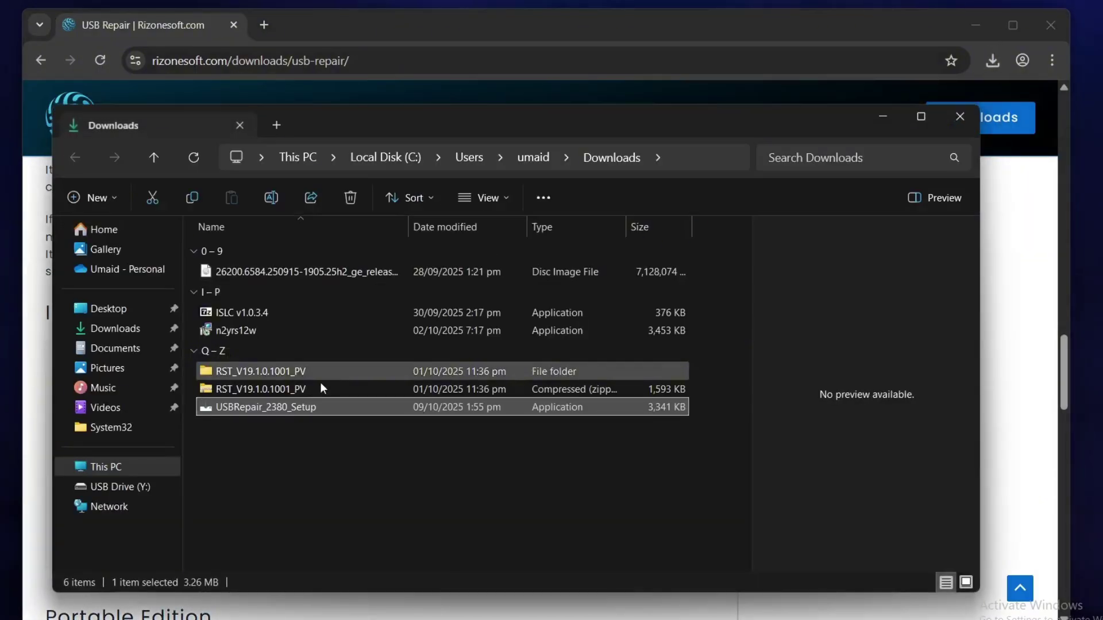
pyautogui.rightClick(282, 408)
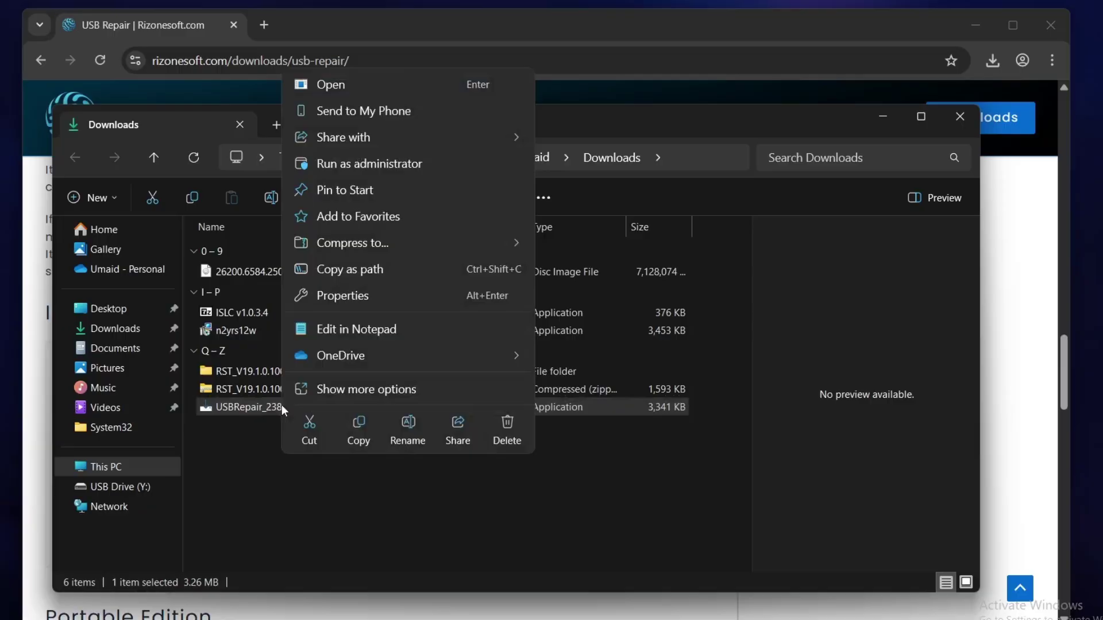
pyautogui.click(343, 174)
pyautogui.click(485, 465)
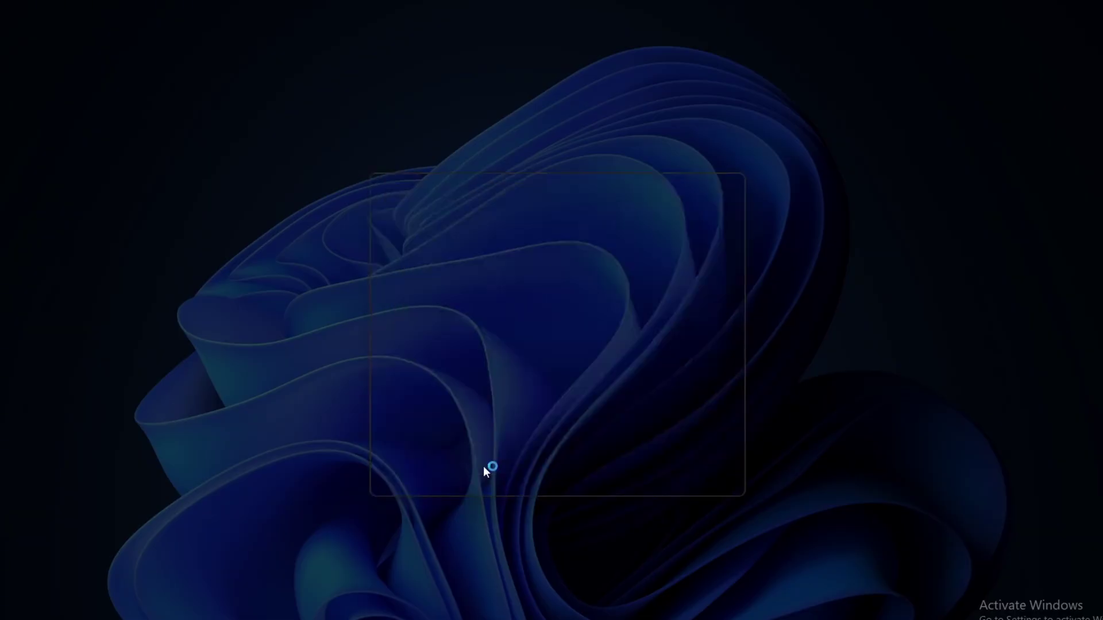
# Accept the USB Repair licence agreement and start the installation.
pyautogui.click(669, 453)
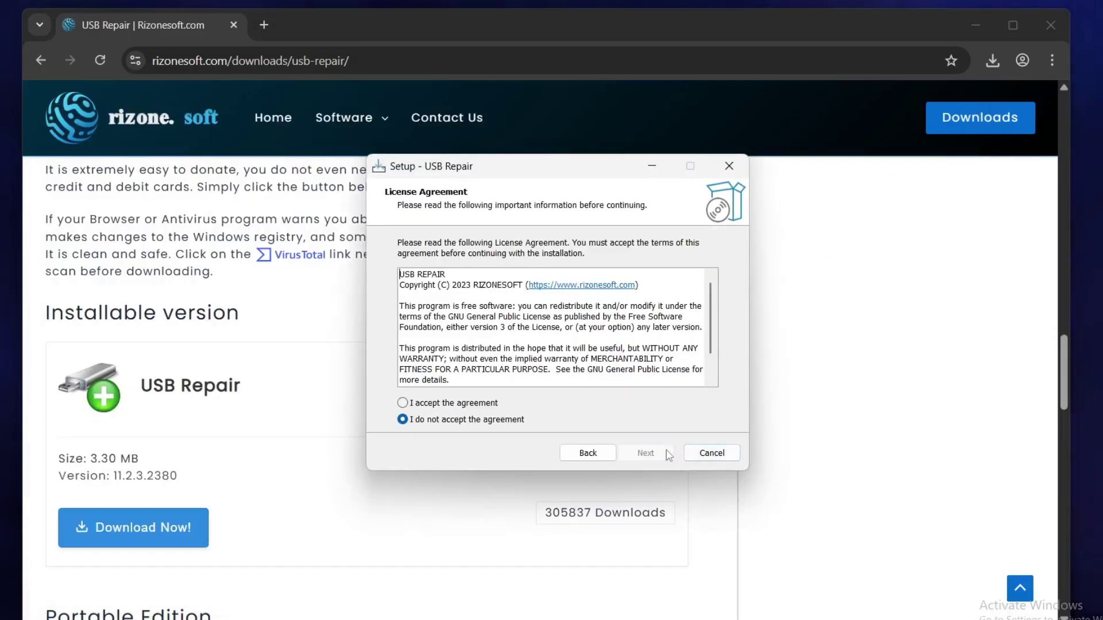
pyautogui.click(573, 454)
pyautogui.click(632, 458)
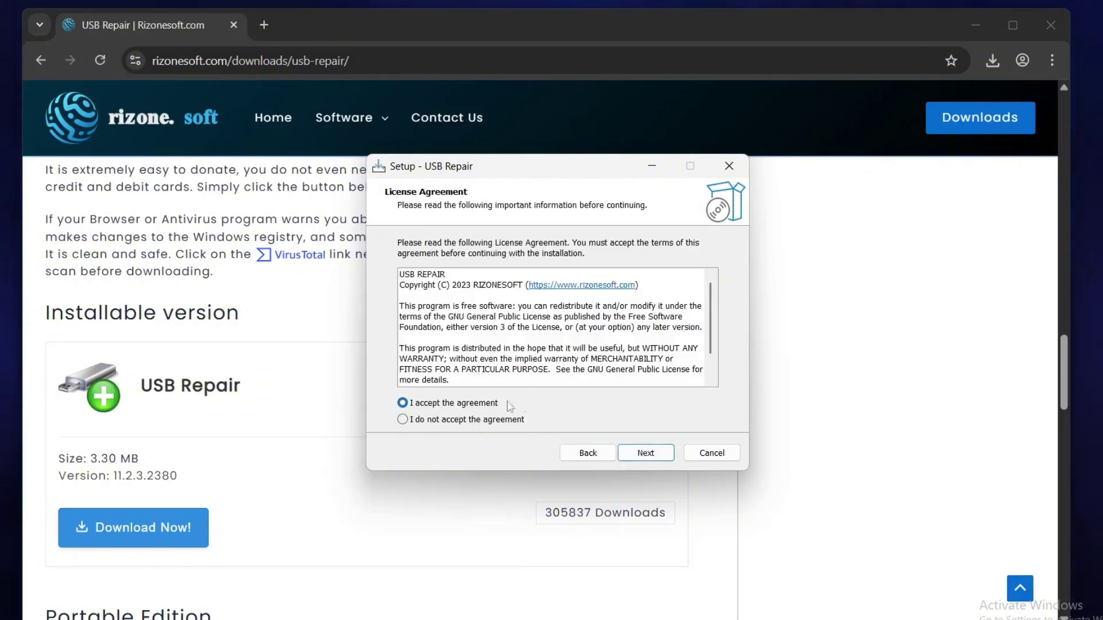
pyautogui.click(645, 453)
pyautogui.click(646, 453)
# Finish setup and close the browser promo, Downloads folder and Command Prompt, leaving USB Repair 11.
pyautogui.click(974, 26)
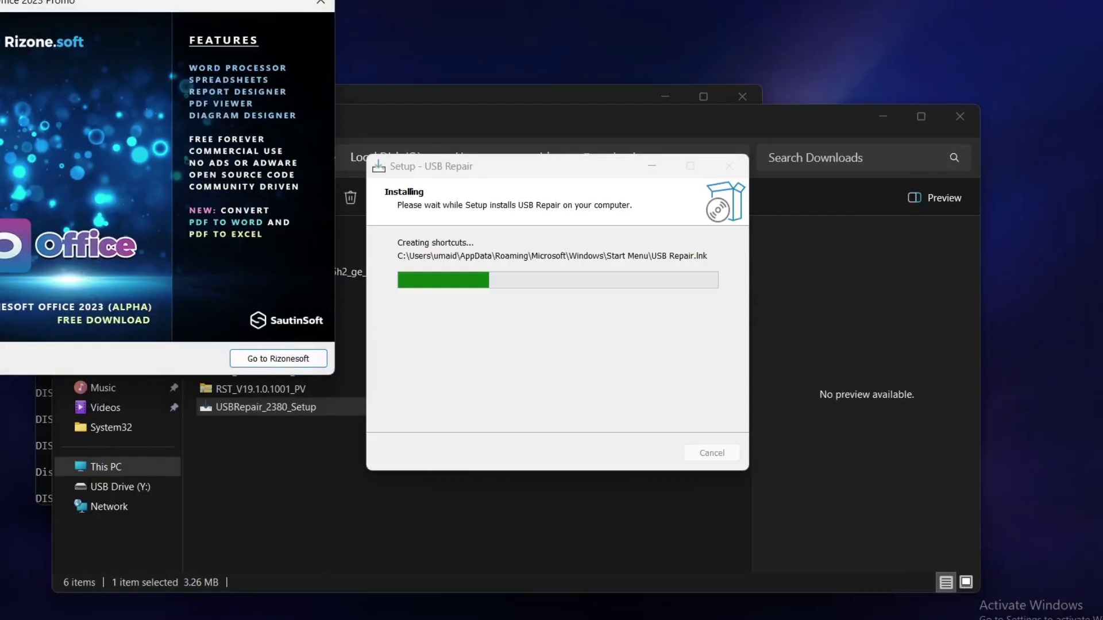
pyautogui.click(323, 4)
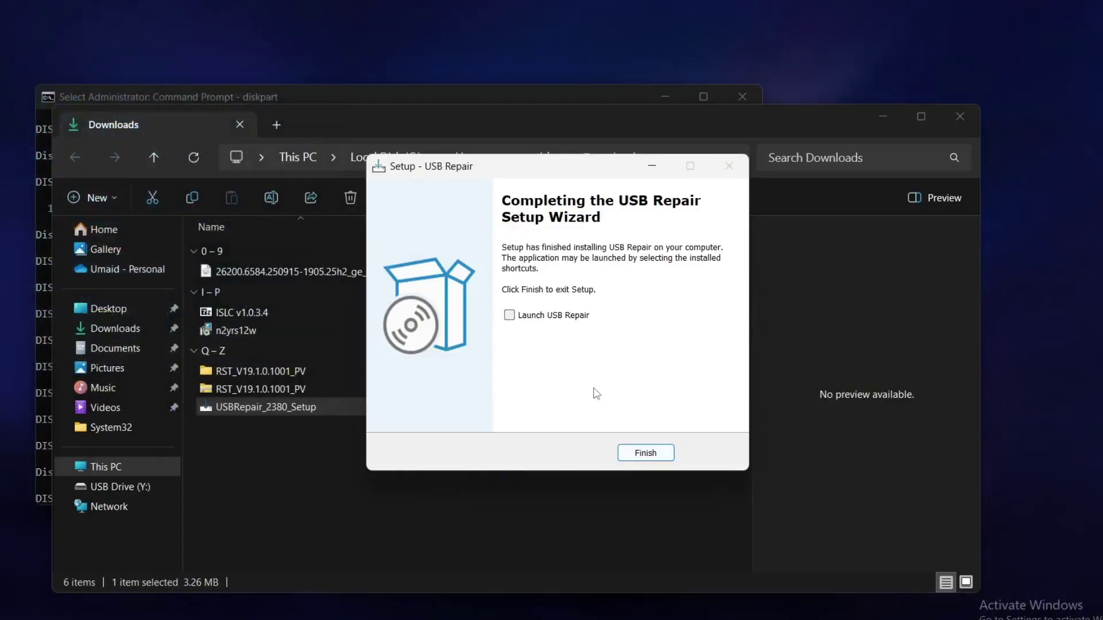
pyautogui.click(653, 453)
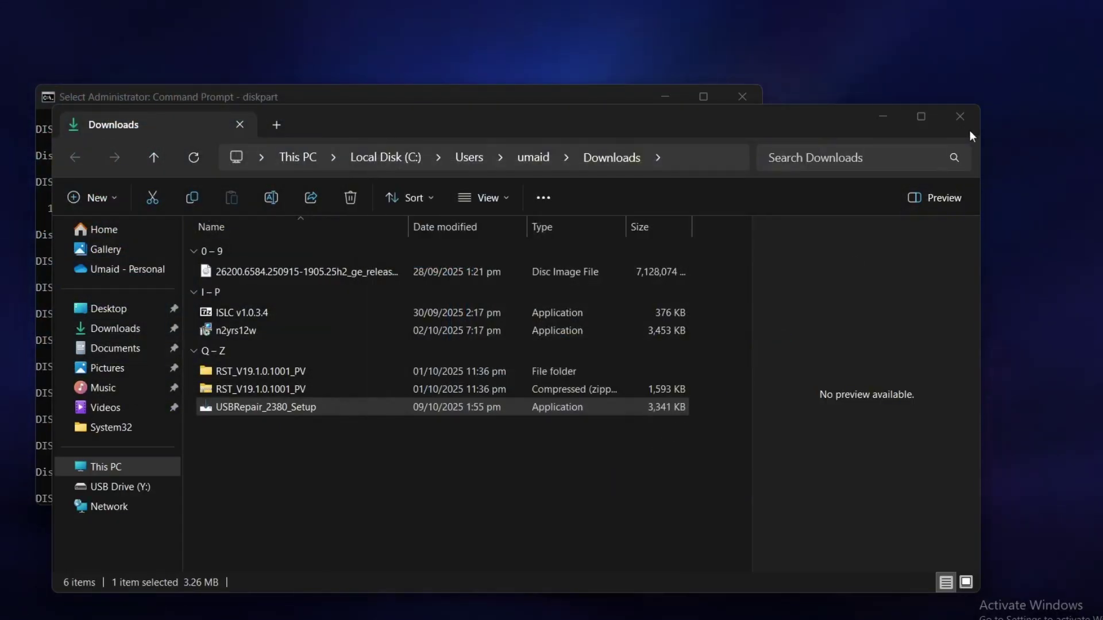
pyautogui.click(960, 117)
pyautogui.click(742, 96)
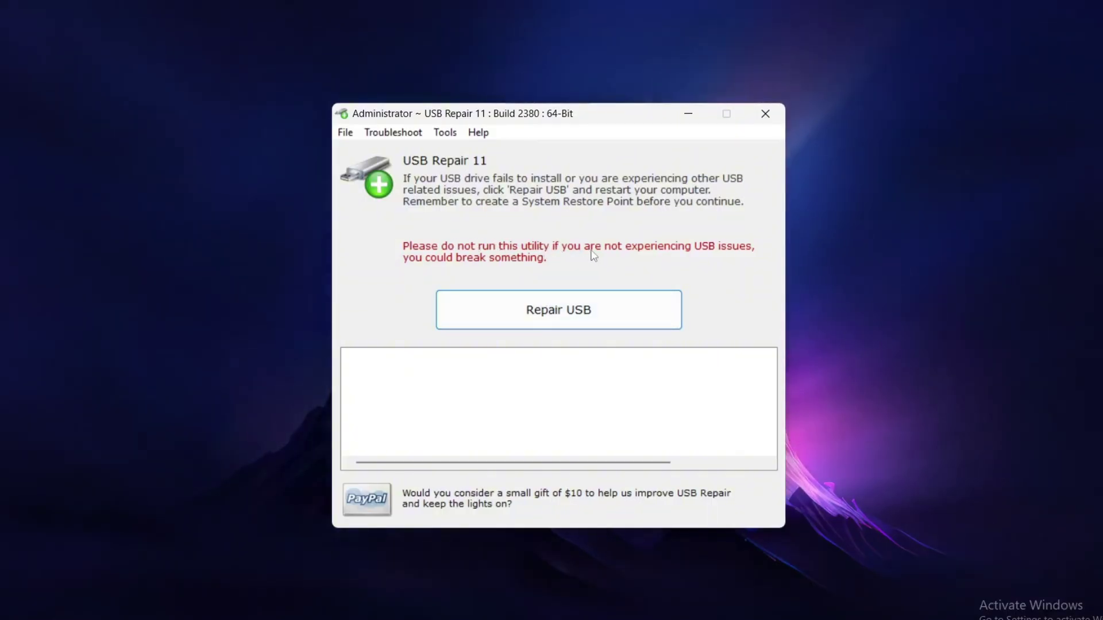
# Run Repair USB until the log reports host controllers and hubs repaired, then open File Explorer.
pyautogui.click(546, 306)
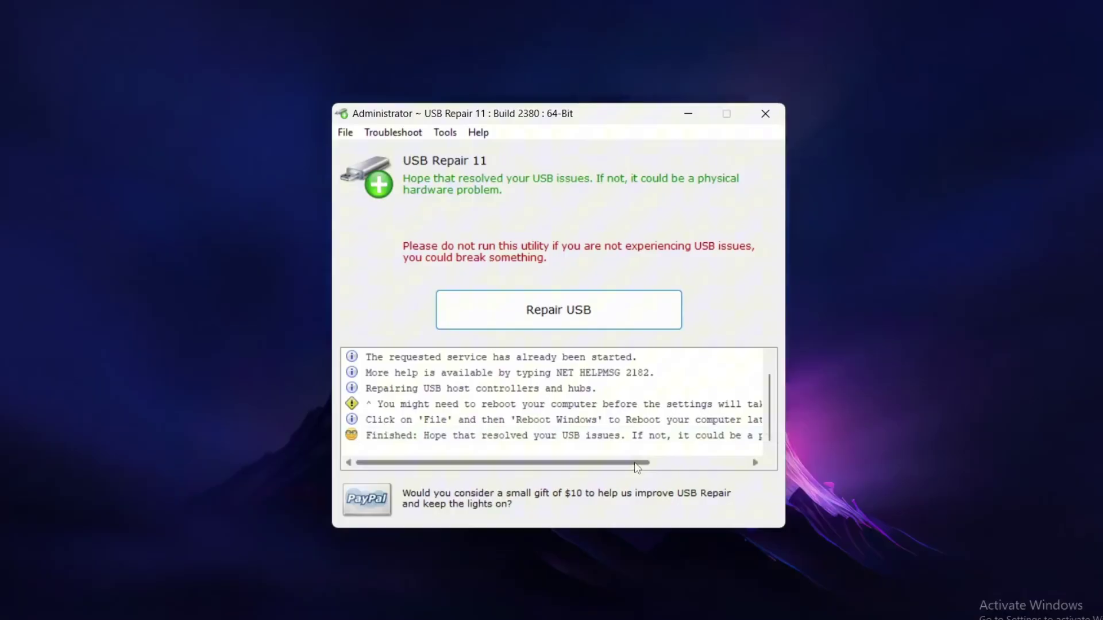
pyautogui.moveTo(648, 463); pyautogui.dragTo(537, 463)
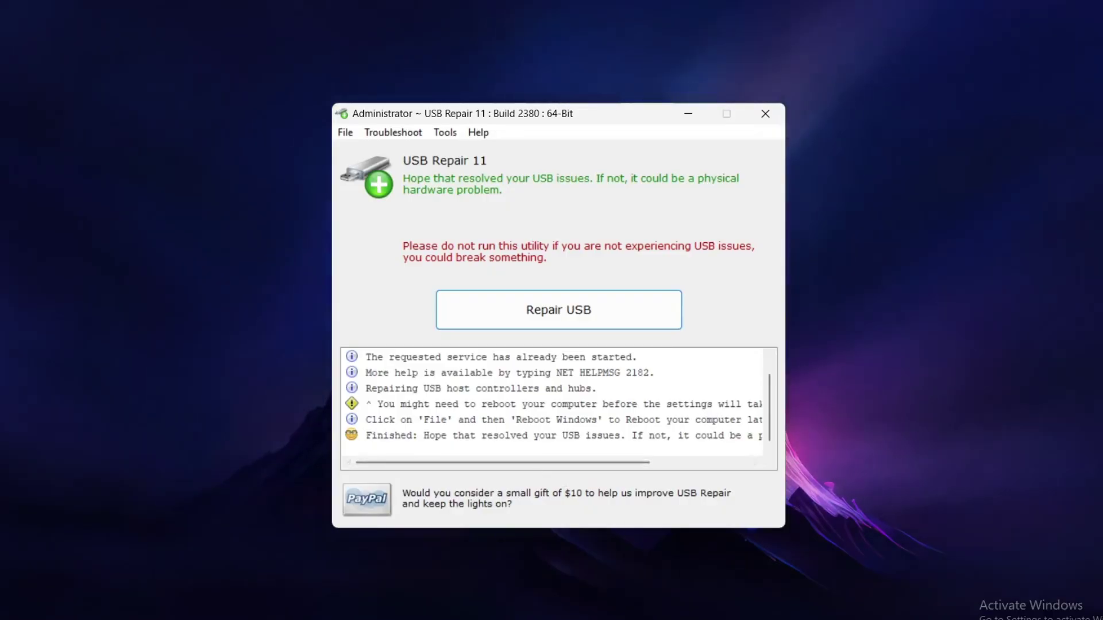
pyautogui.press('super+e')
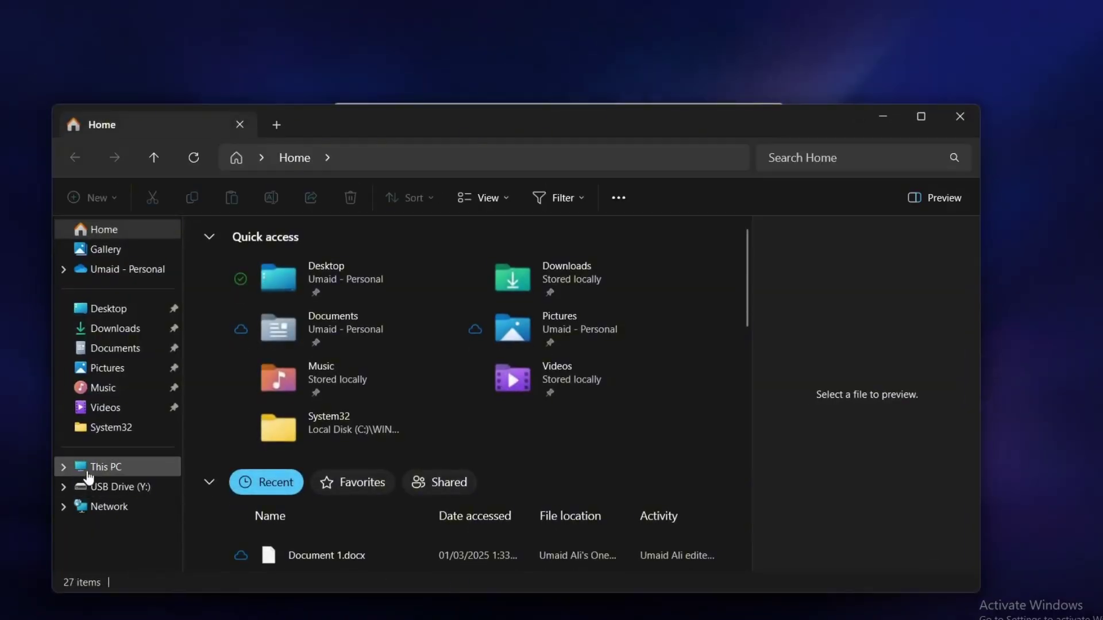
# Check that USB Drive (Y:) is empty, close Explorer, and quit USB Repair 11.
pyautogui.click(103, 466)
pyautogui.doubleClick(357, 325)
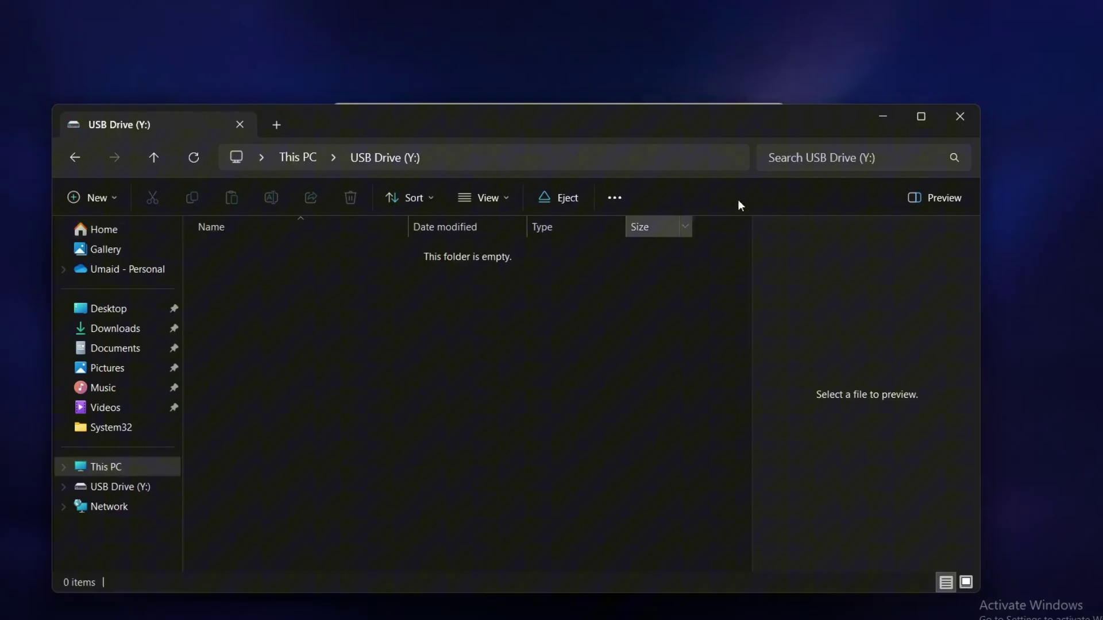
pyautogui.click(967, 123)
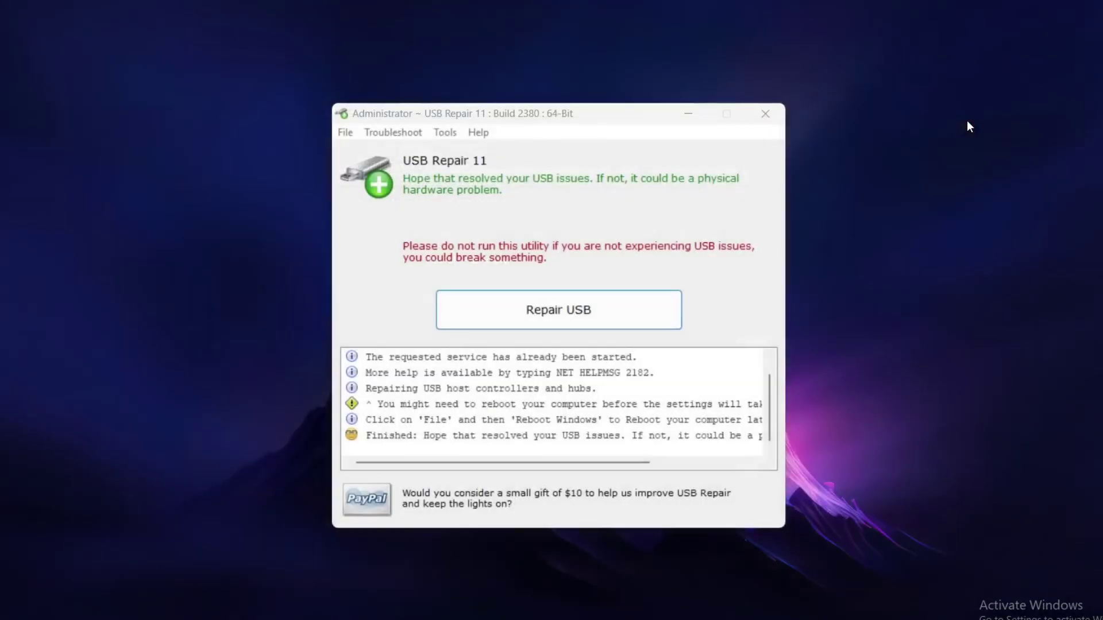
pyautogui.click(780, 122)
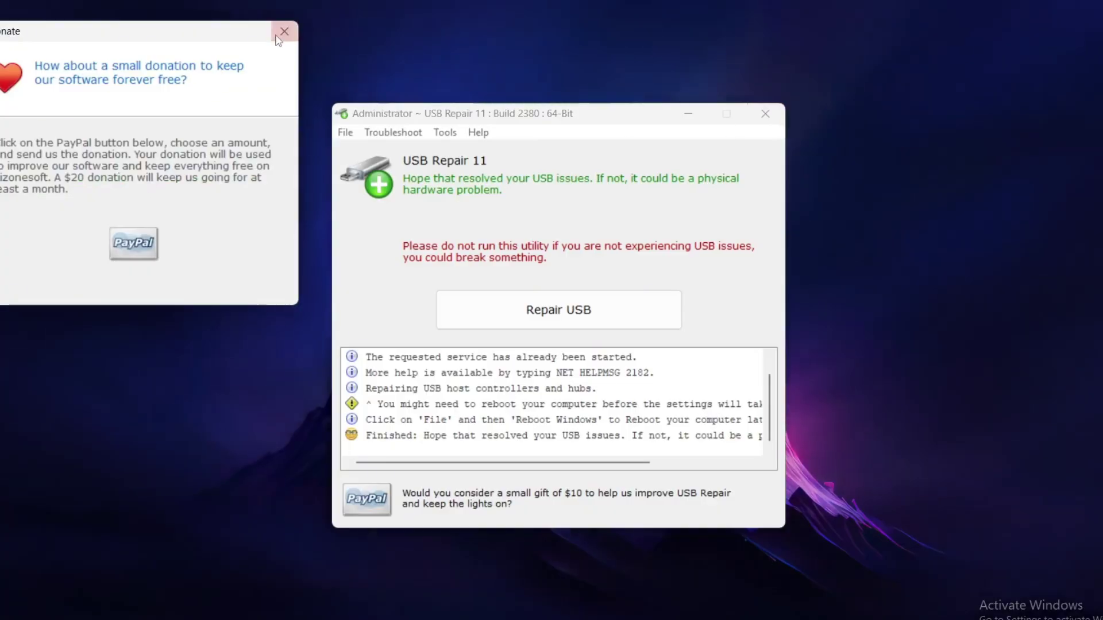